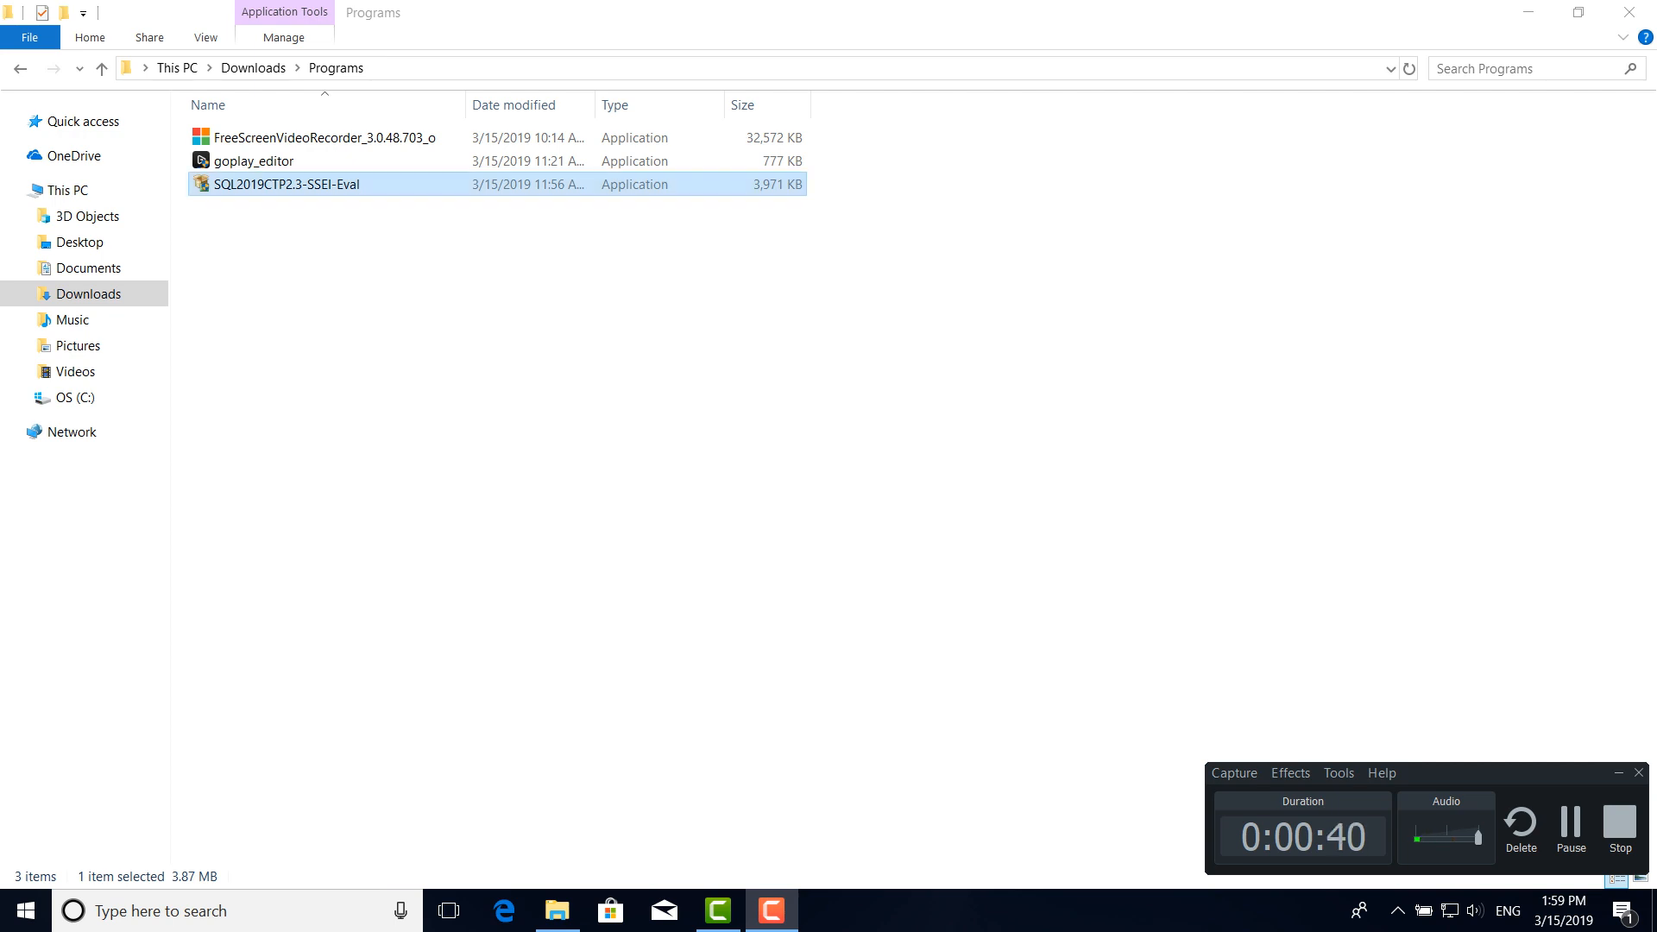
- Run SQL2019CTP2.3-SSEI-Eval as administrator and start a Custom installation with media location C:\SQL2019CTP2.3\CTP2.3
right_click(331, 185)
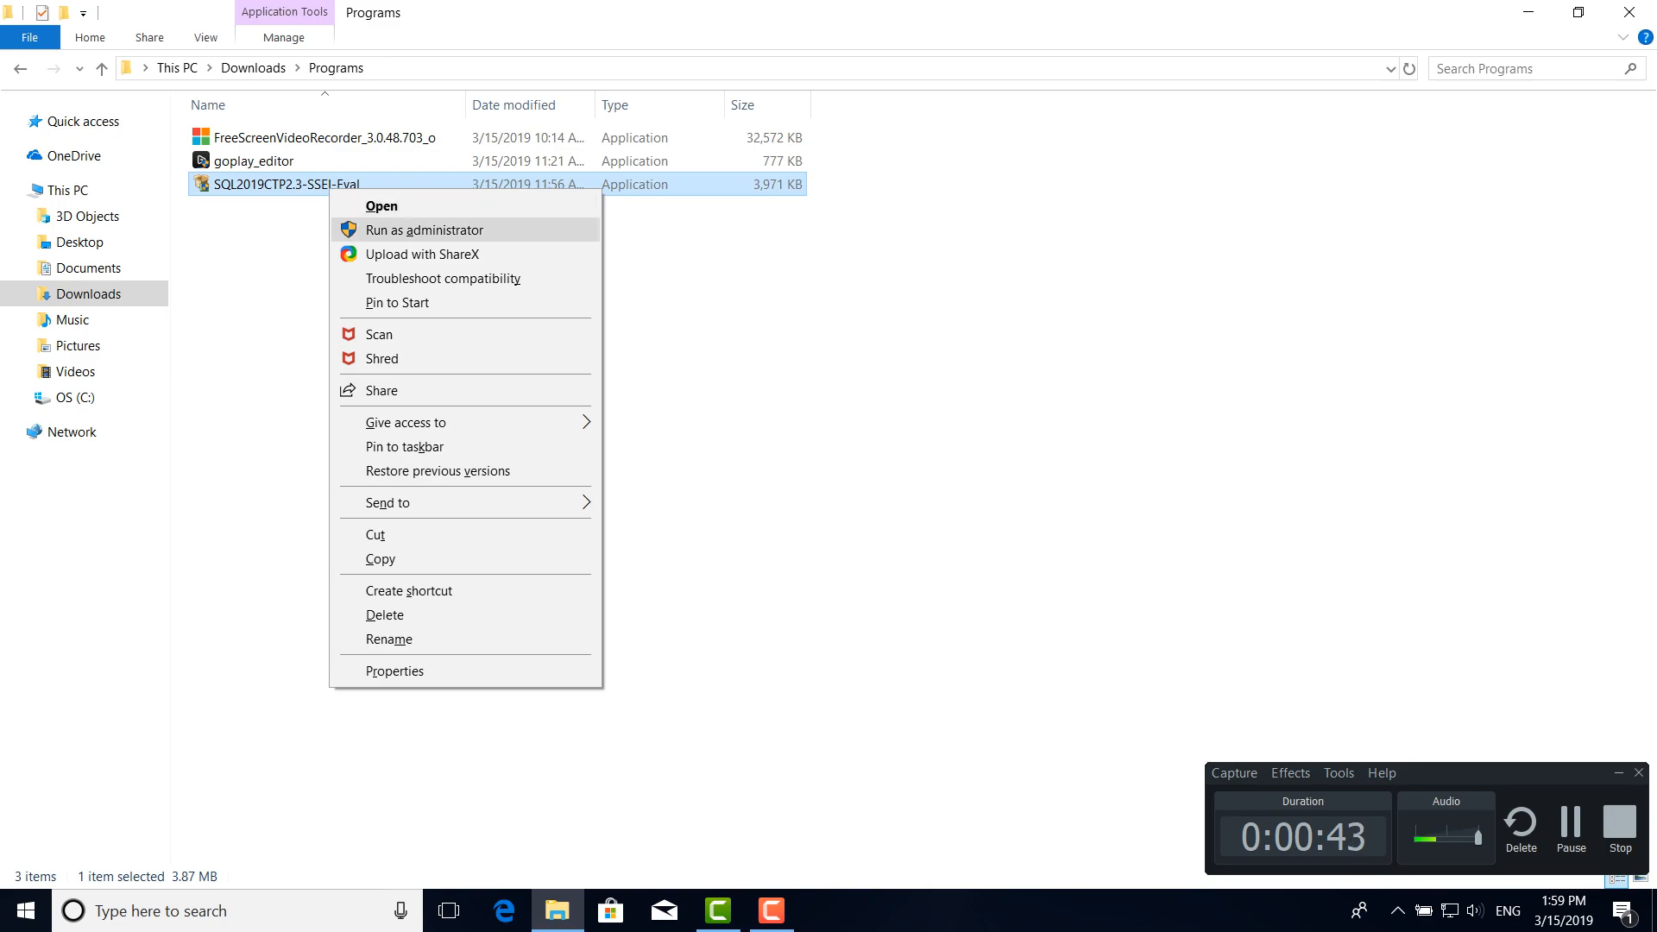
click(423, 230)
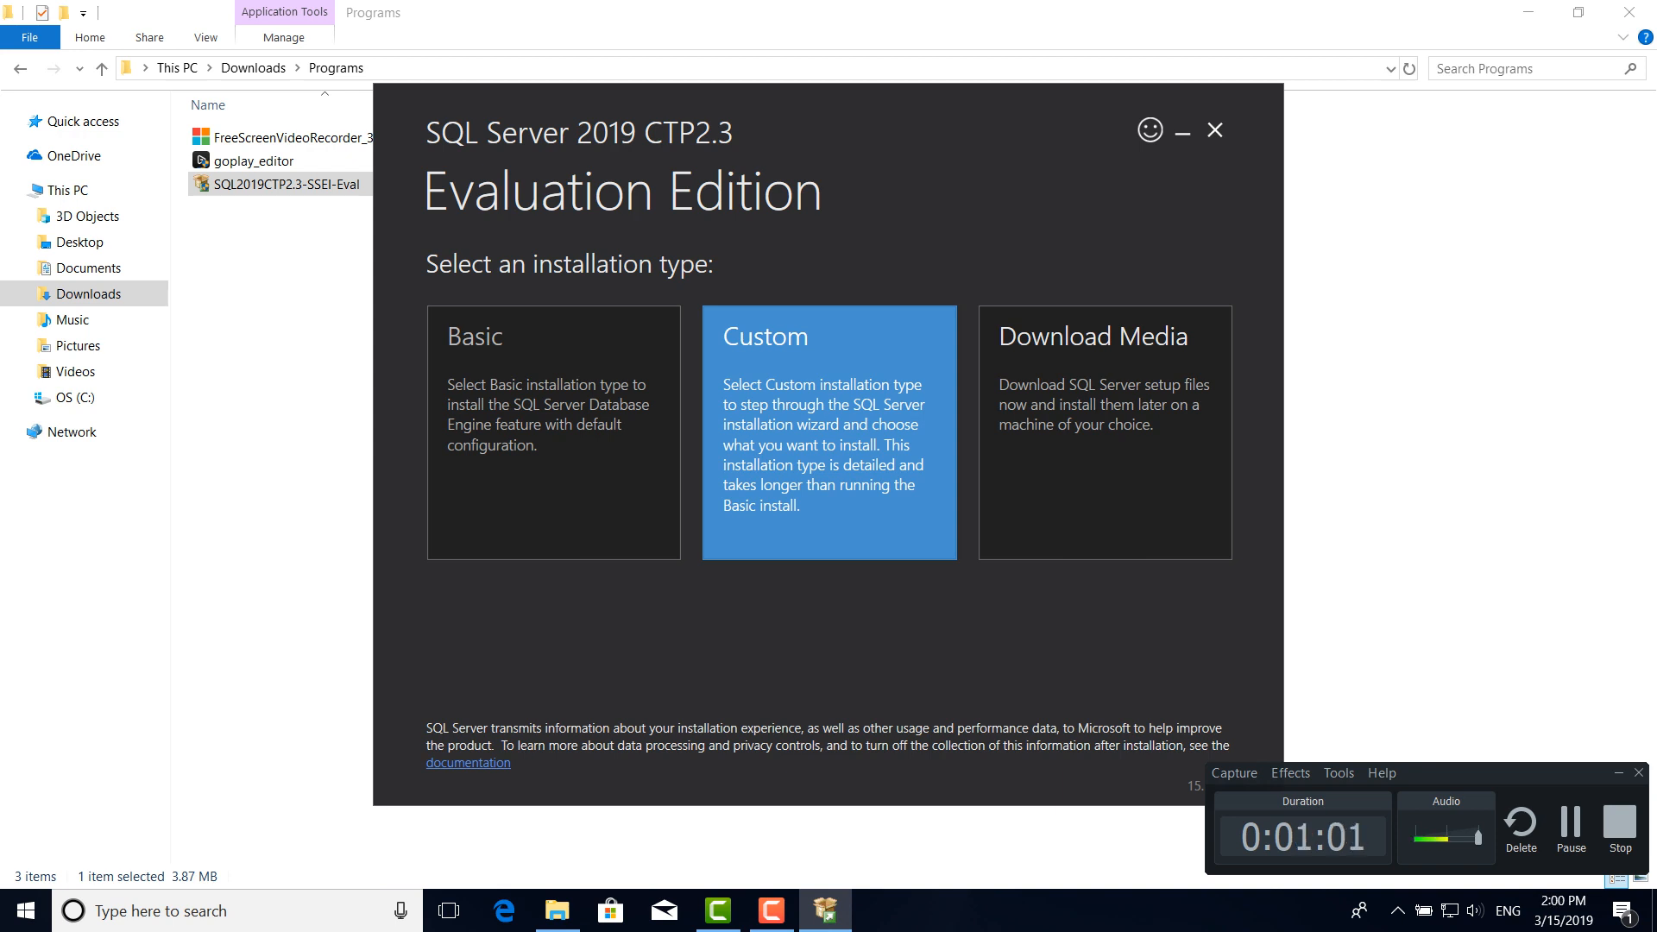
click(829, 432)
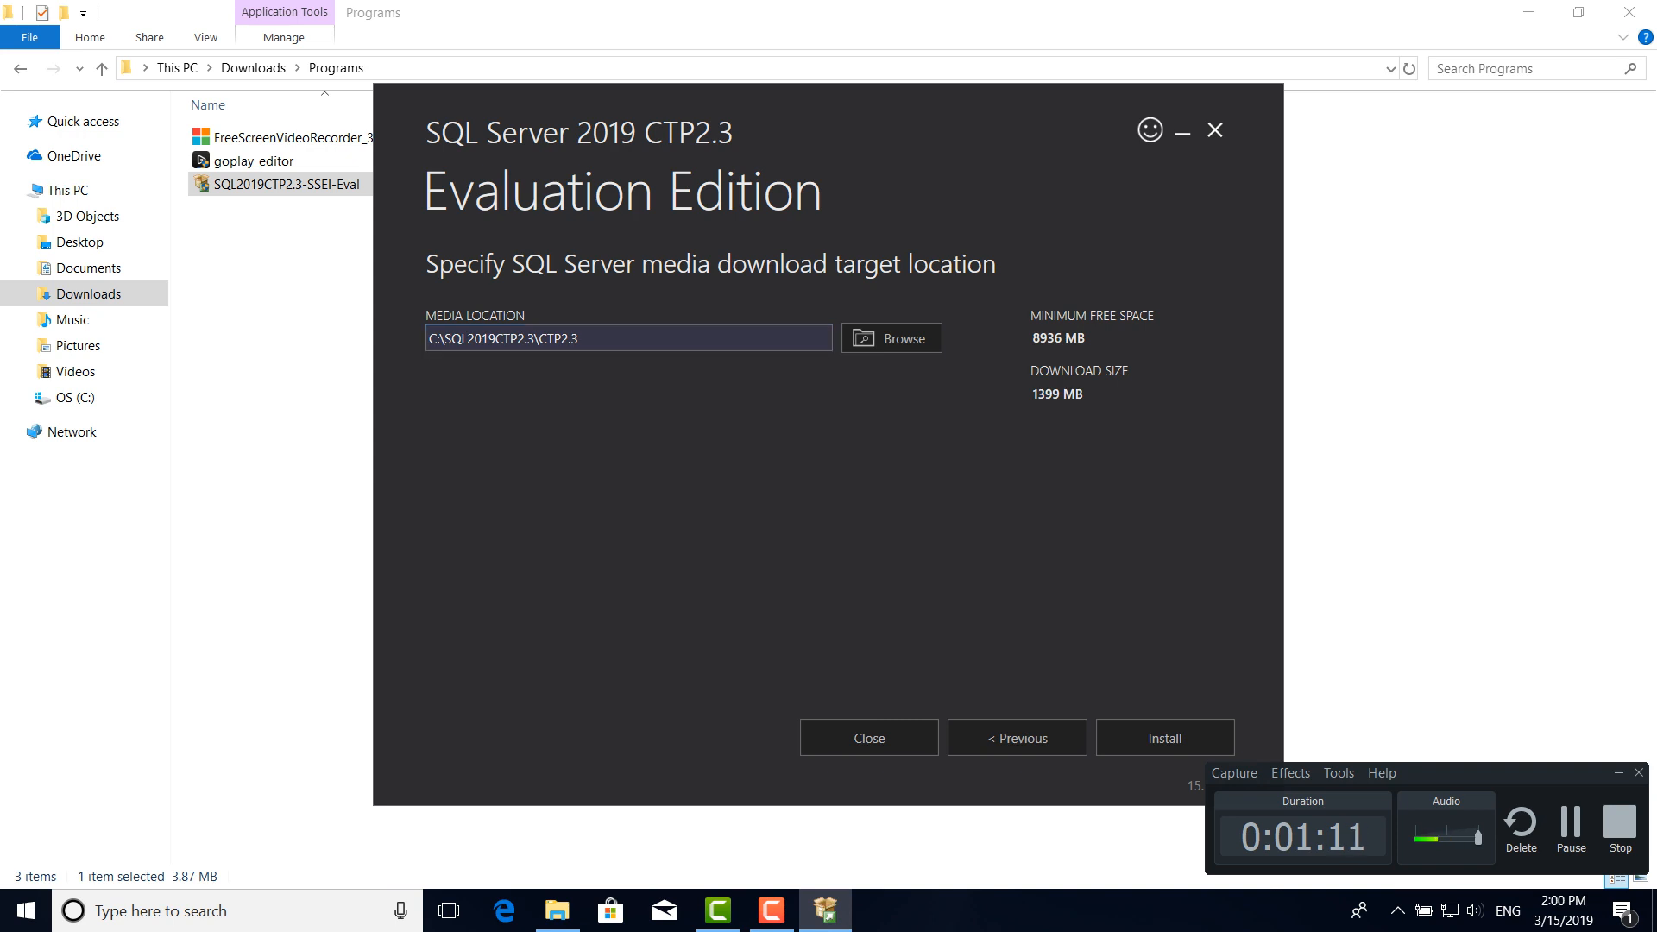
click(888, 339)
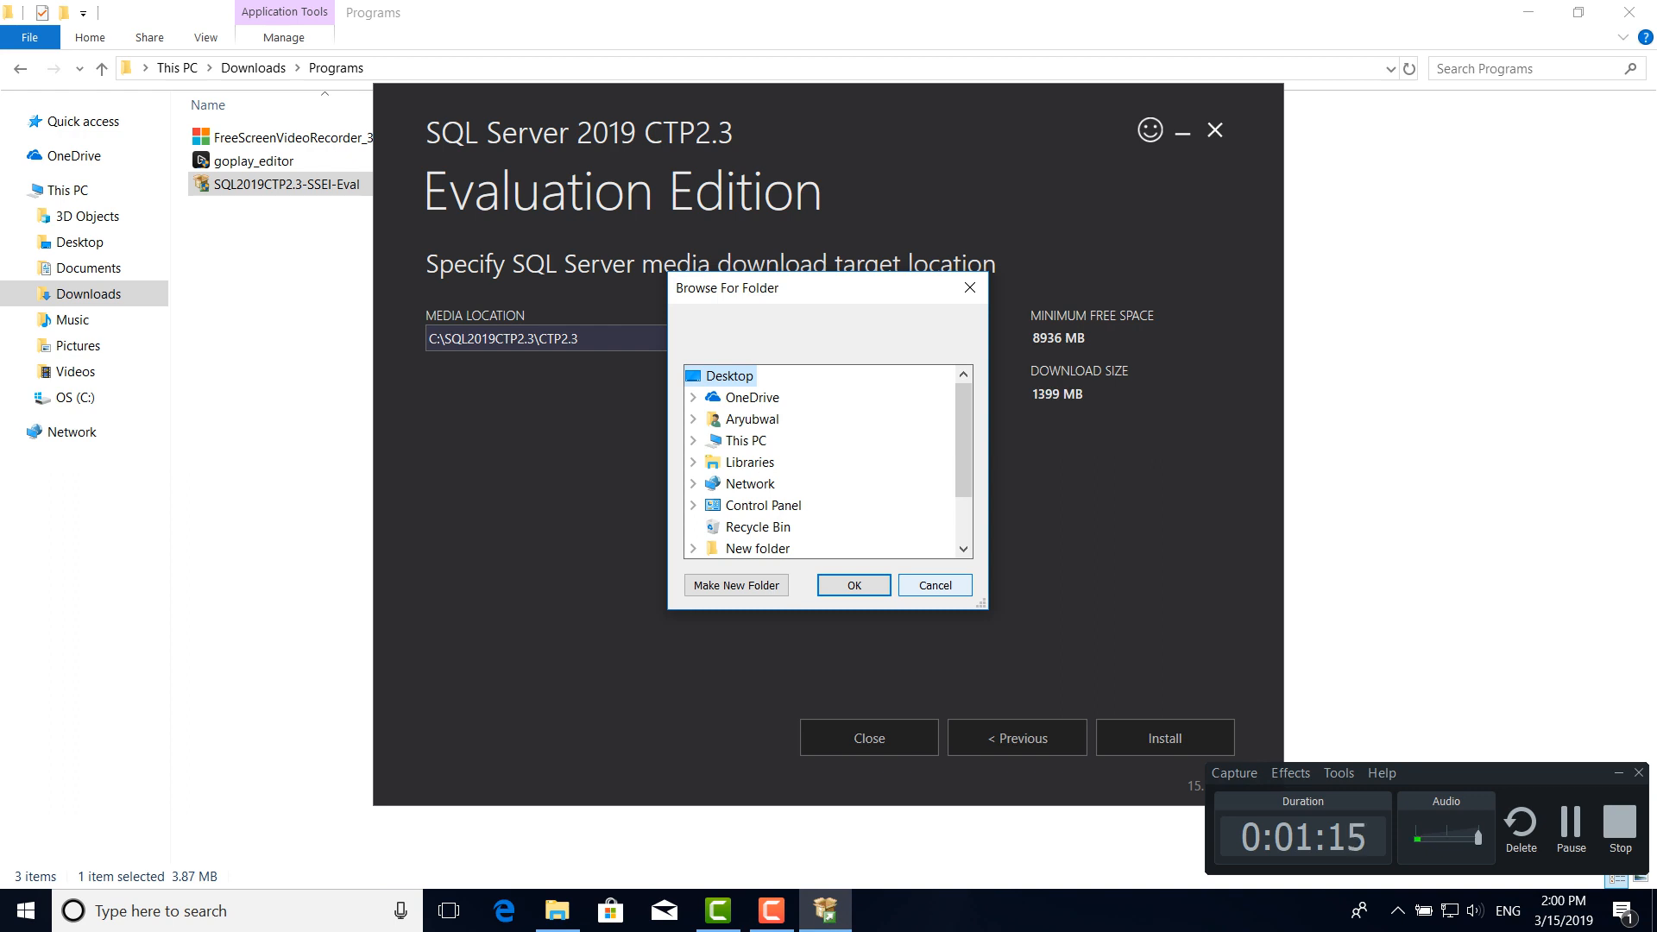
click(854, 585)
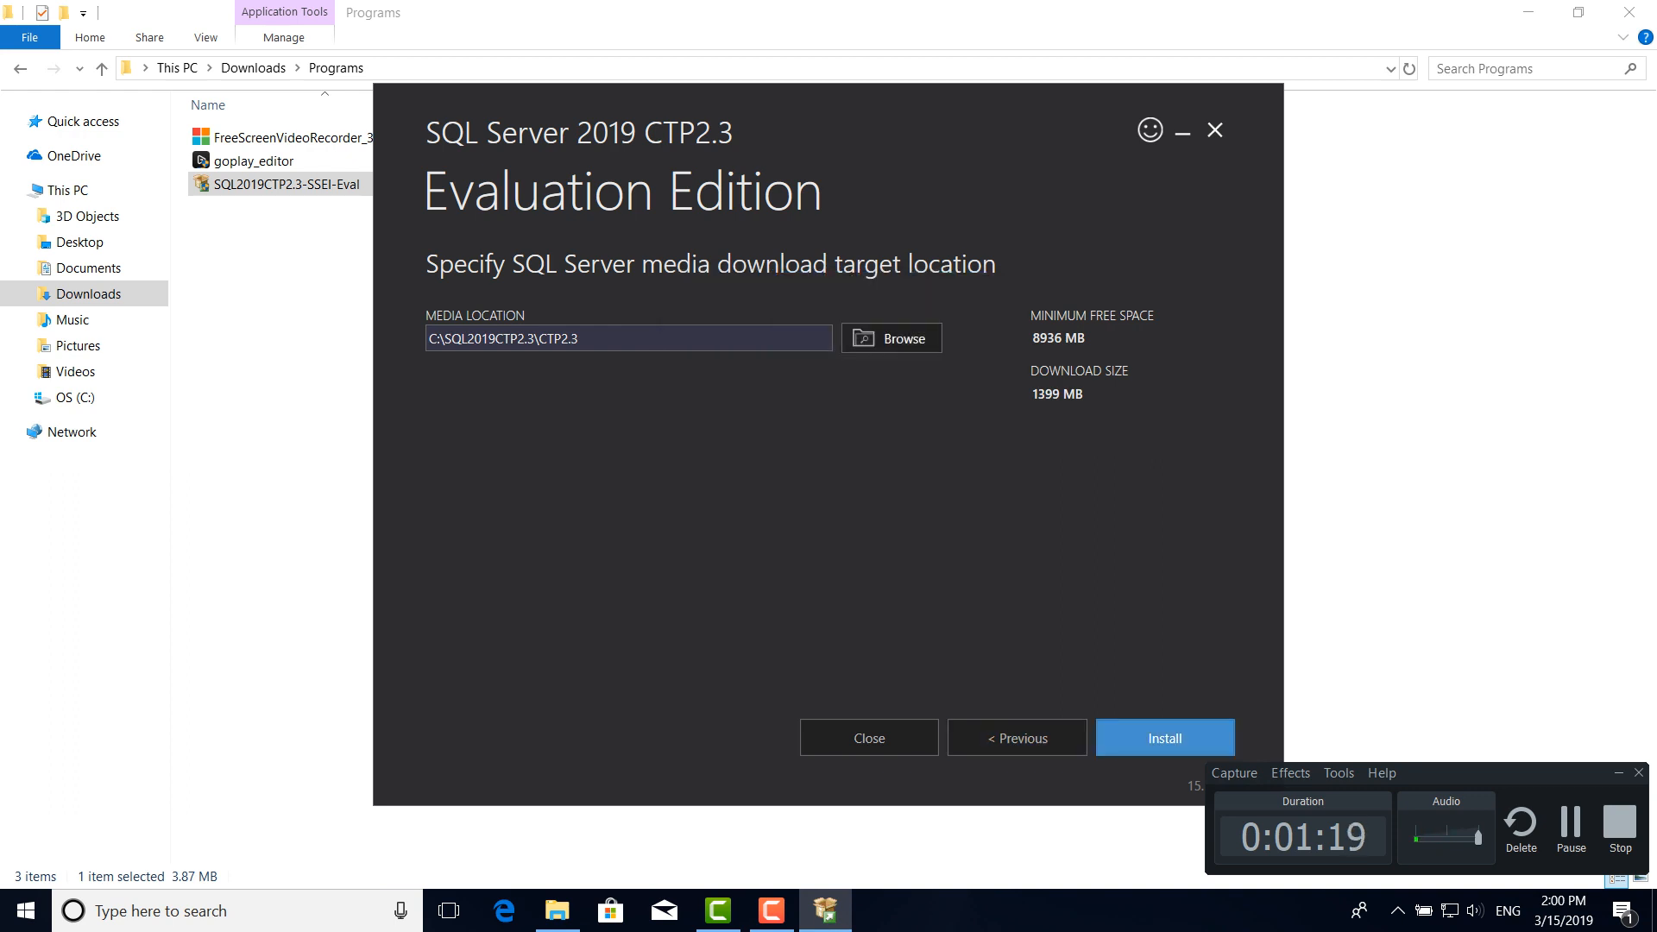
click(1165, 738)
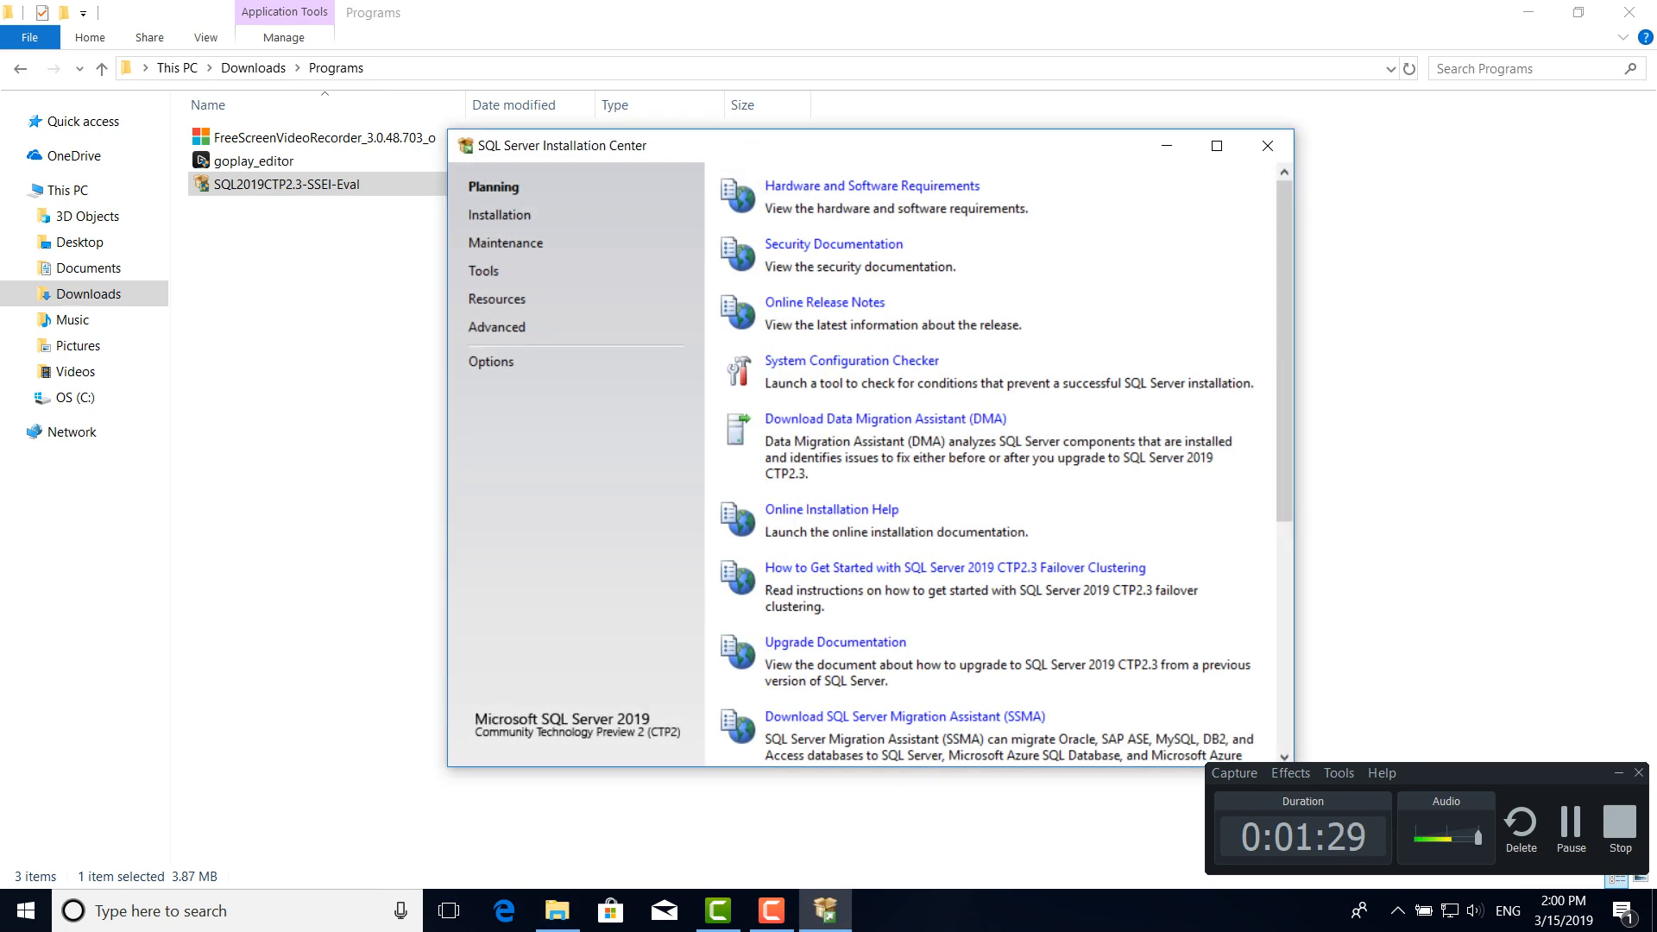
- Launch a new SQL Server stand-alone installation from the SQL Server Installation Center
drag(749, 145, 764, 192)
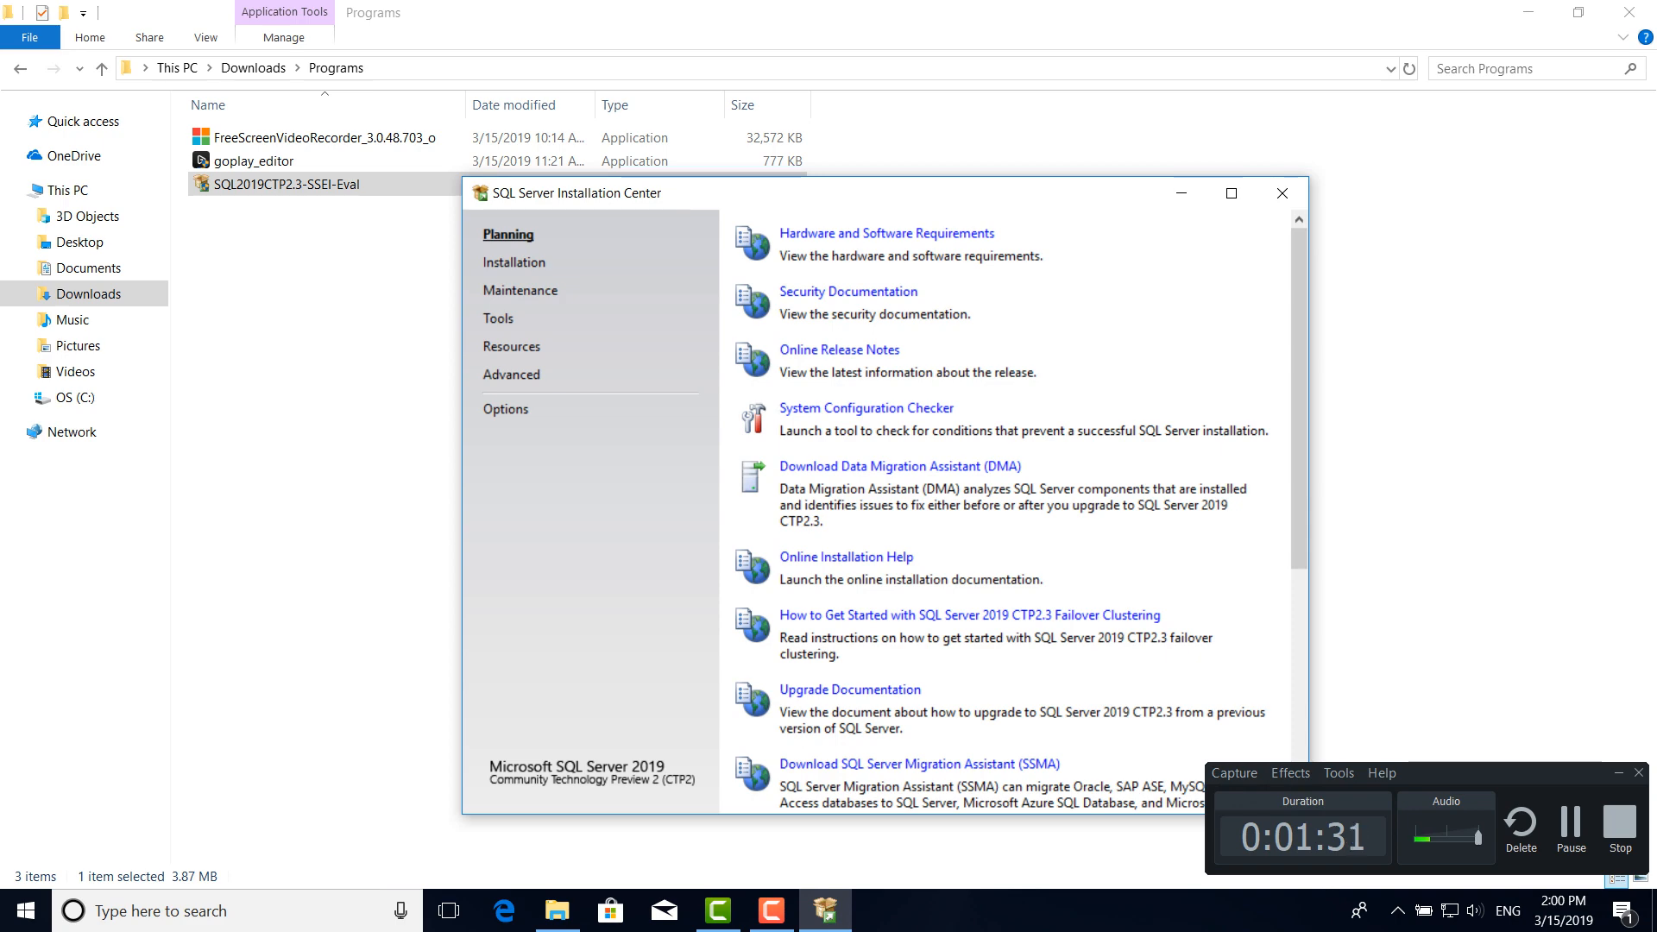
click(513, 263)
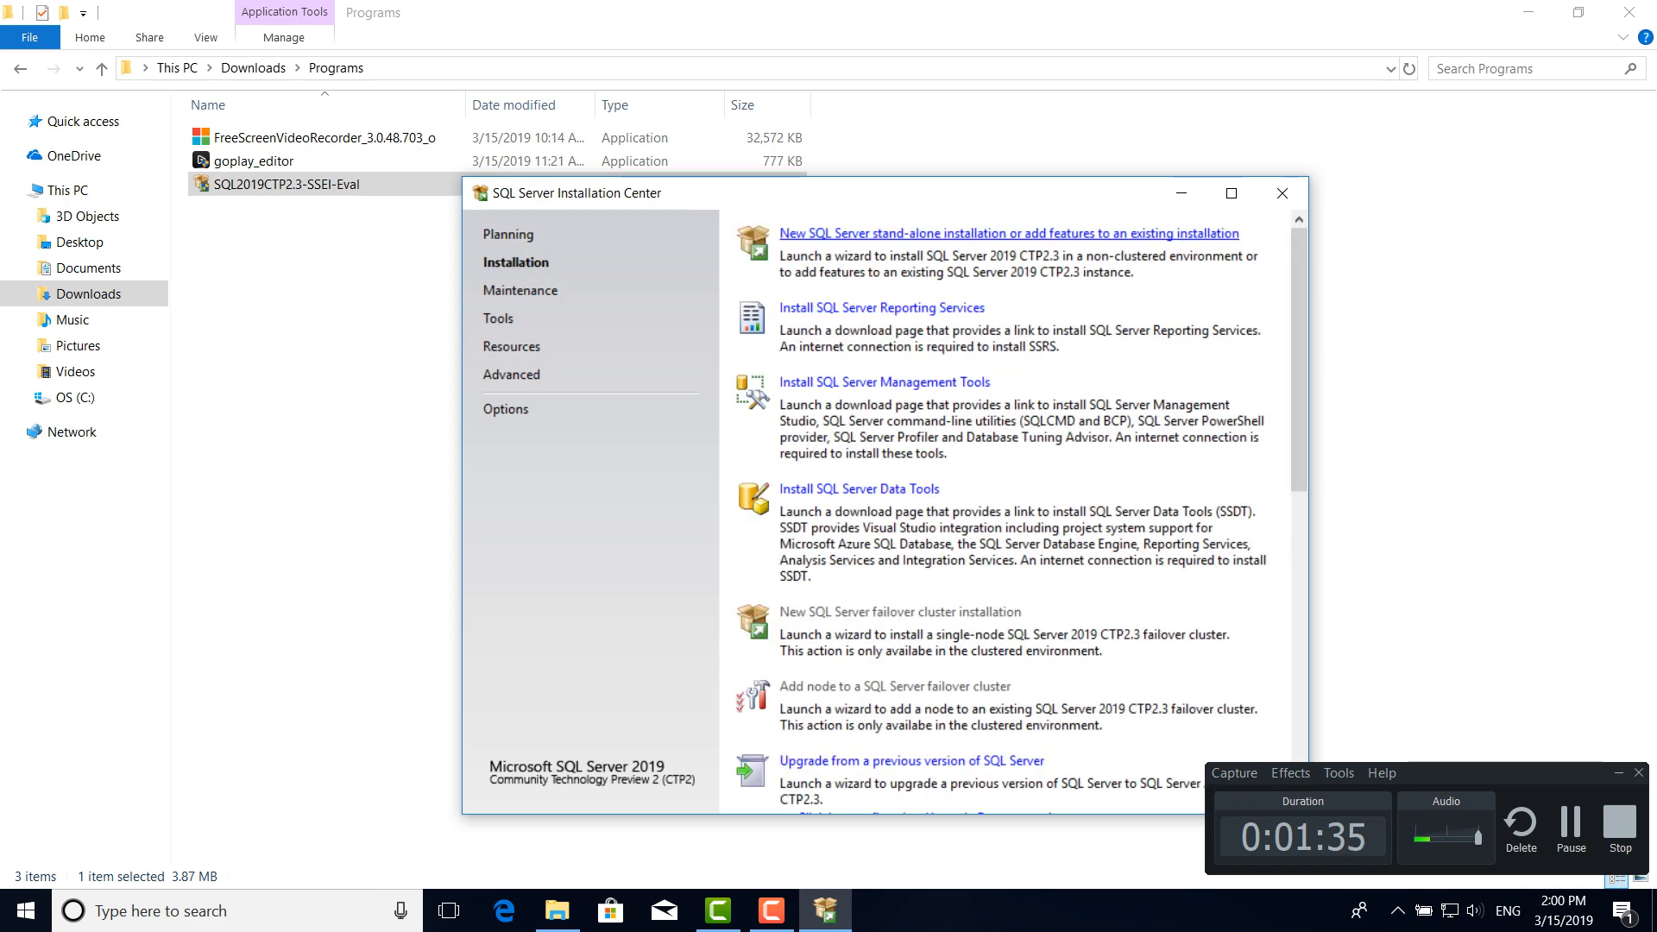
click(1008, 233)
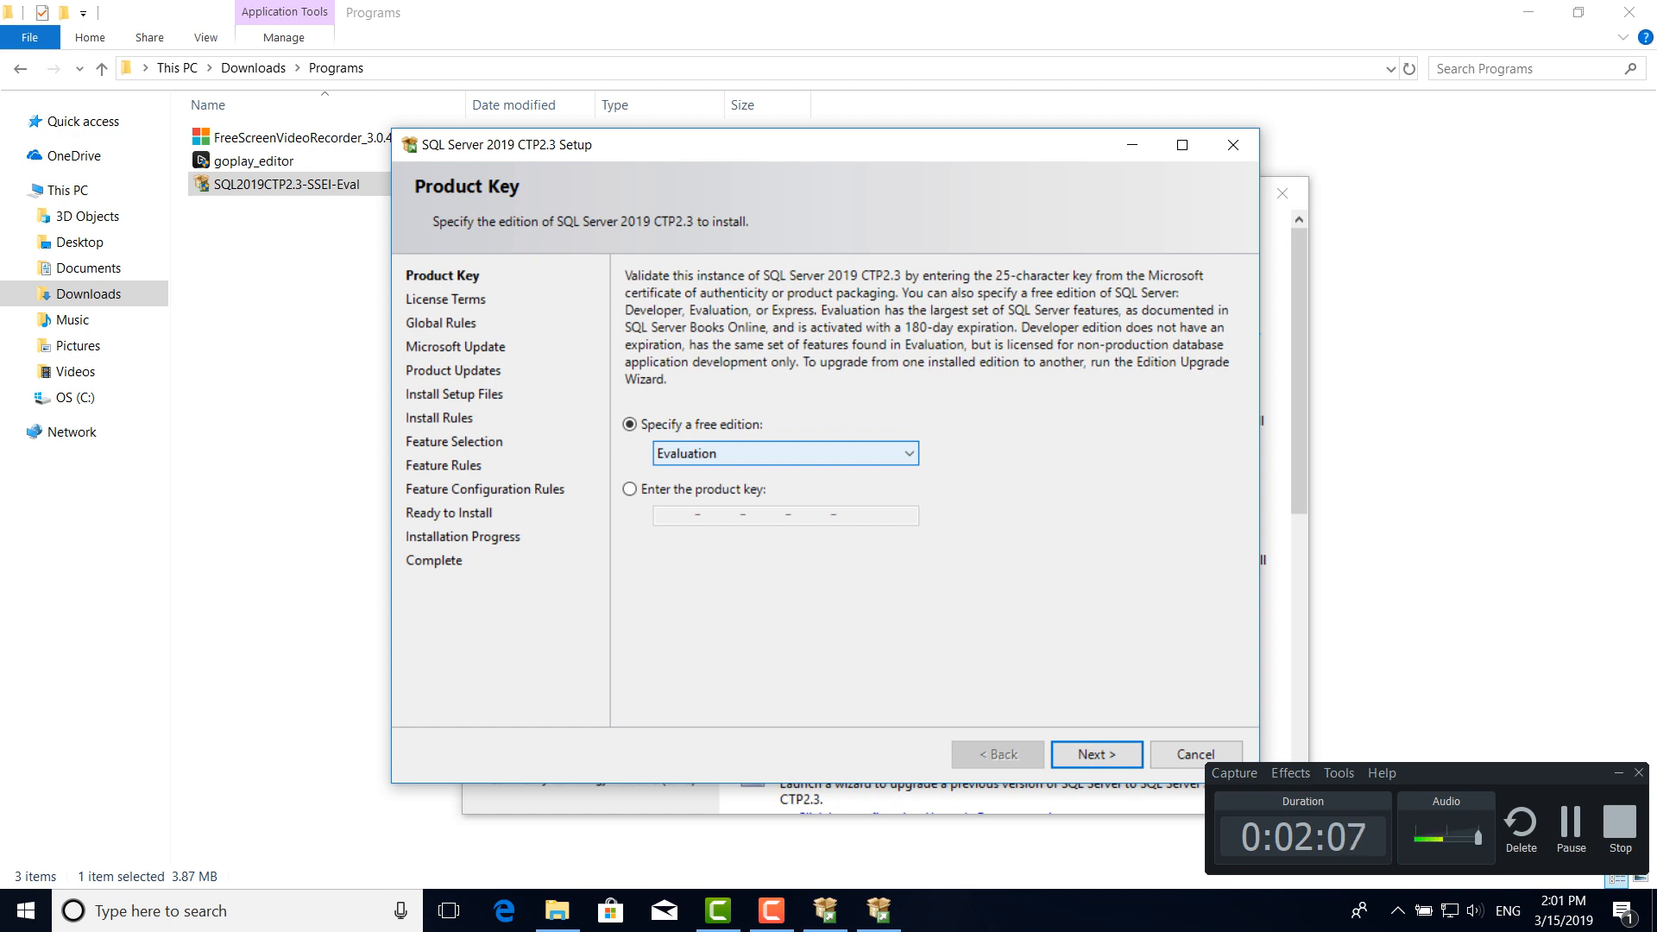
- Specify the free Evaluation edition instead of a product key and continue to the license terms
click(629, 488)
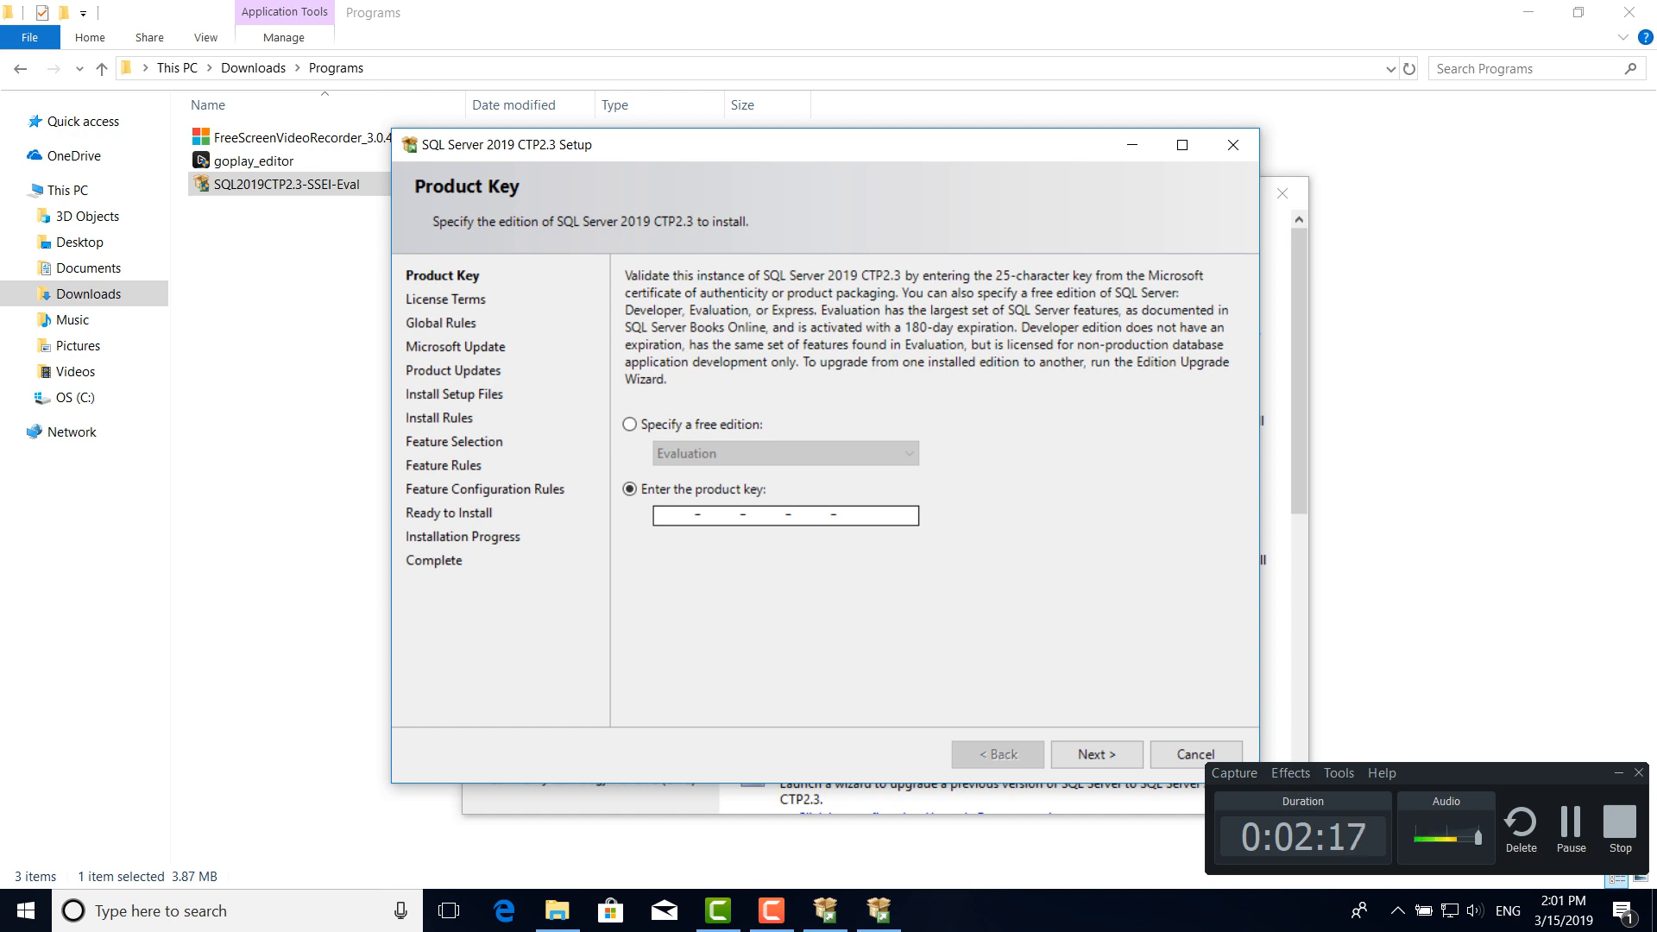
click(630, 425)
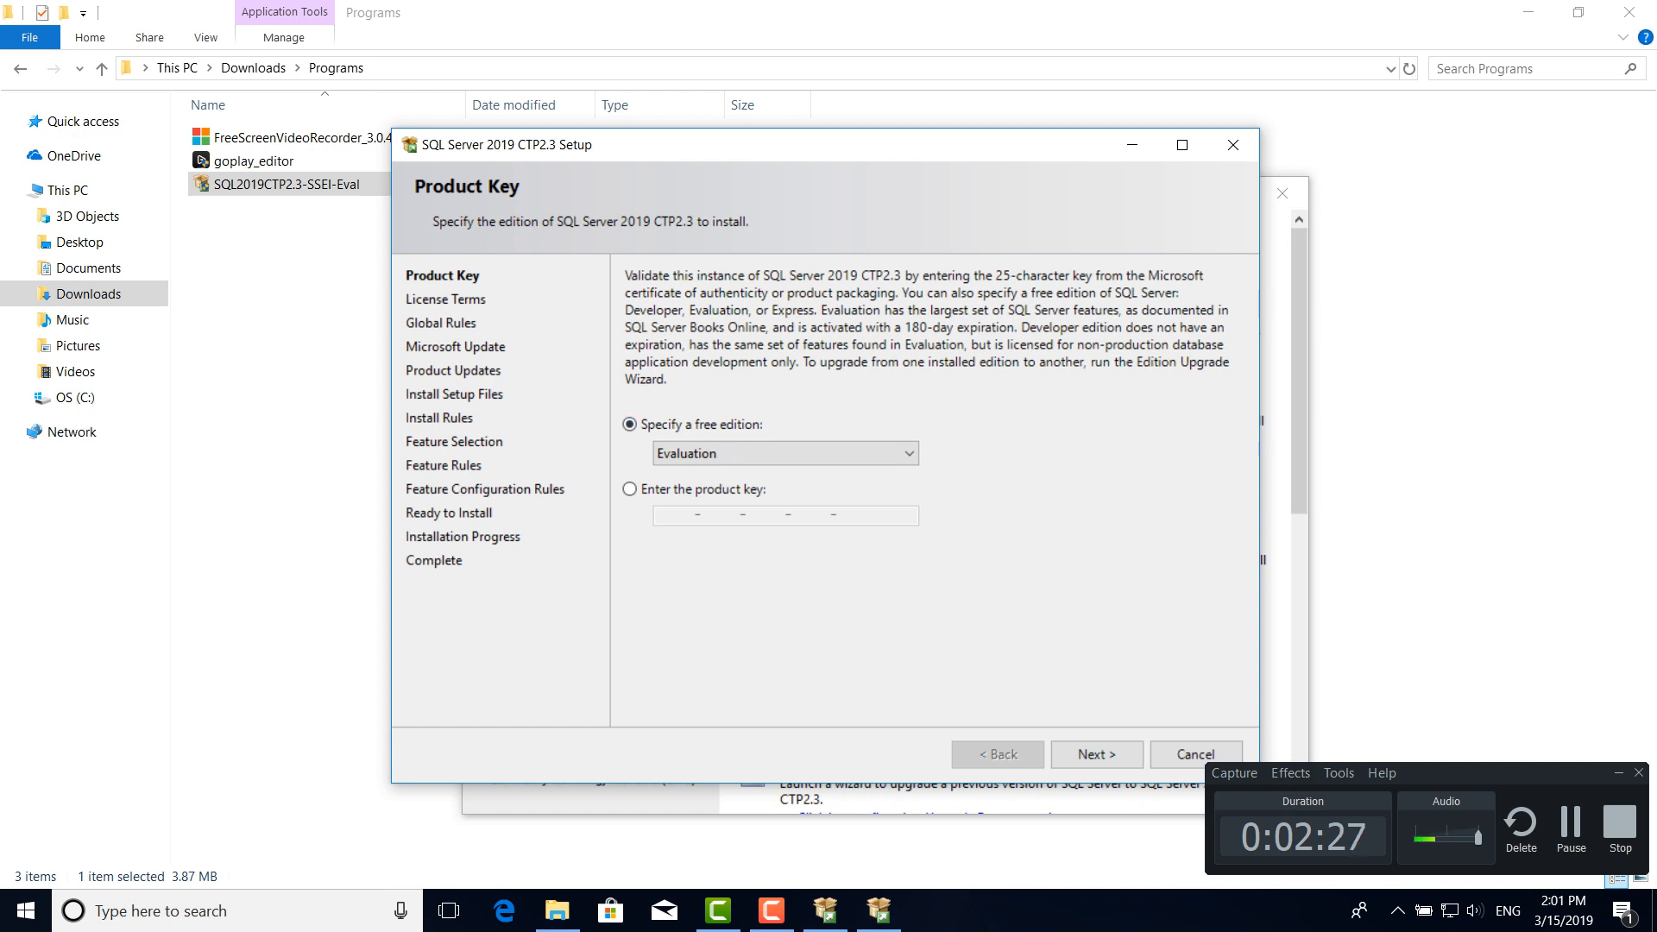
click(1097, 754)
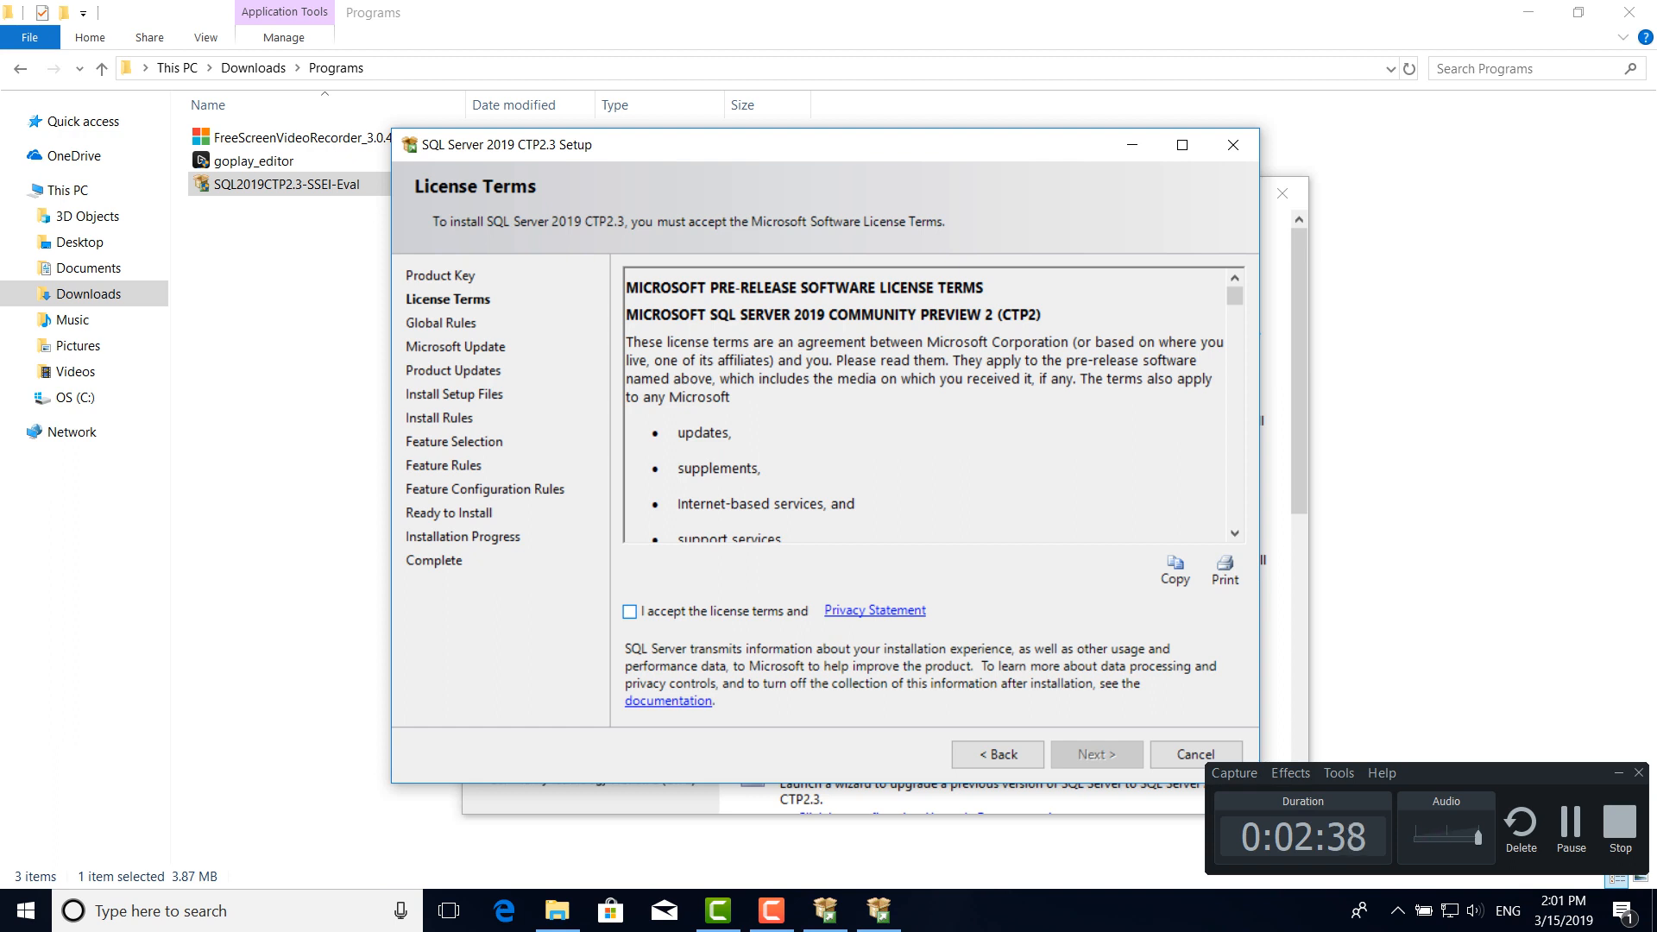
- Accept the license terms and continue to Feature Selection with Microsoft Update checking left off
click(629, 612)
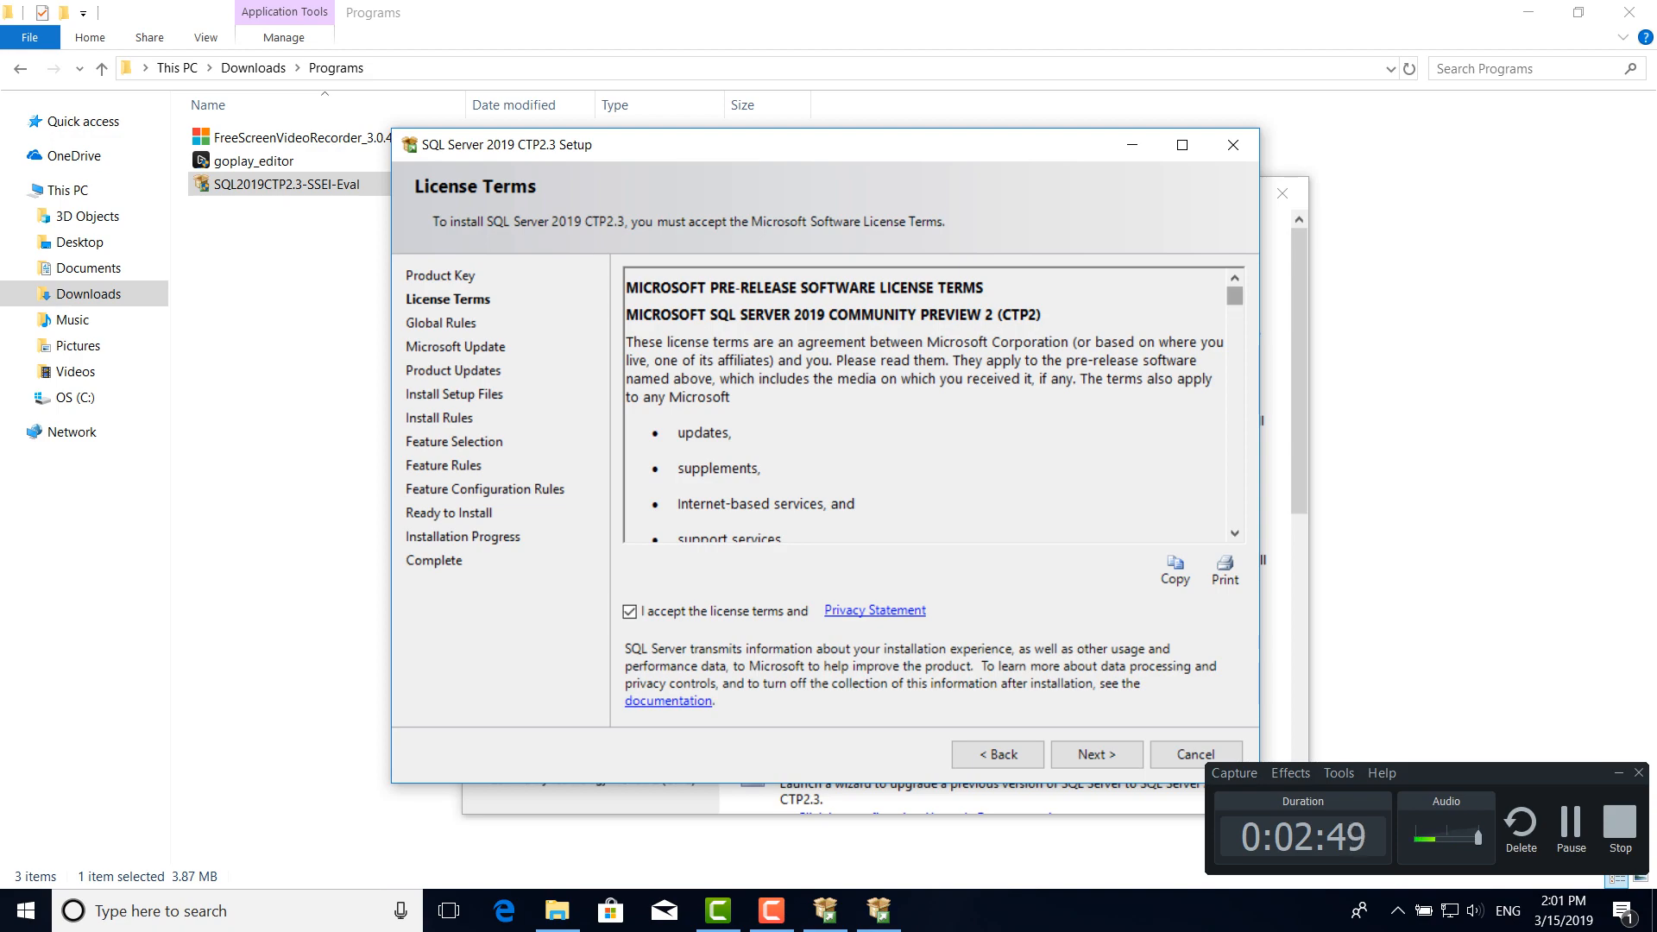
scroll(925, 404, down, 15)
scroll(925, 404, up, 15)
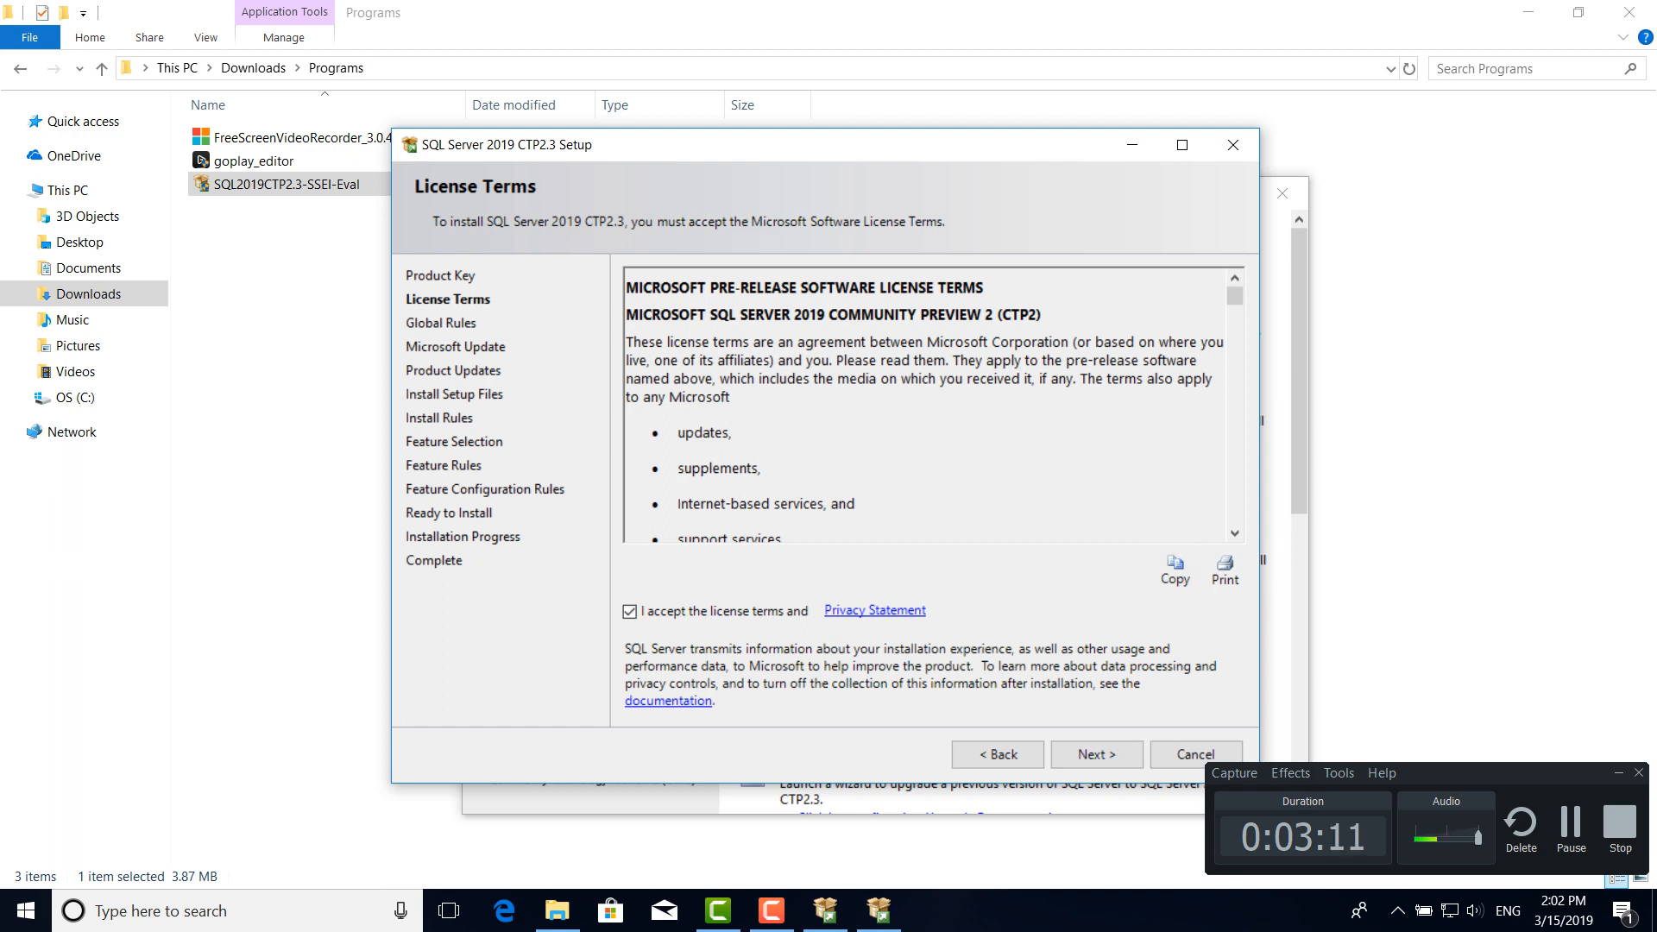
click(1096, 754)
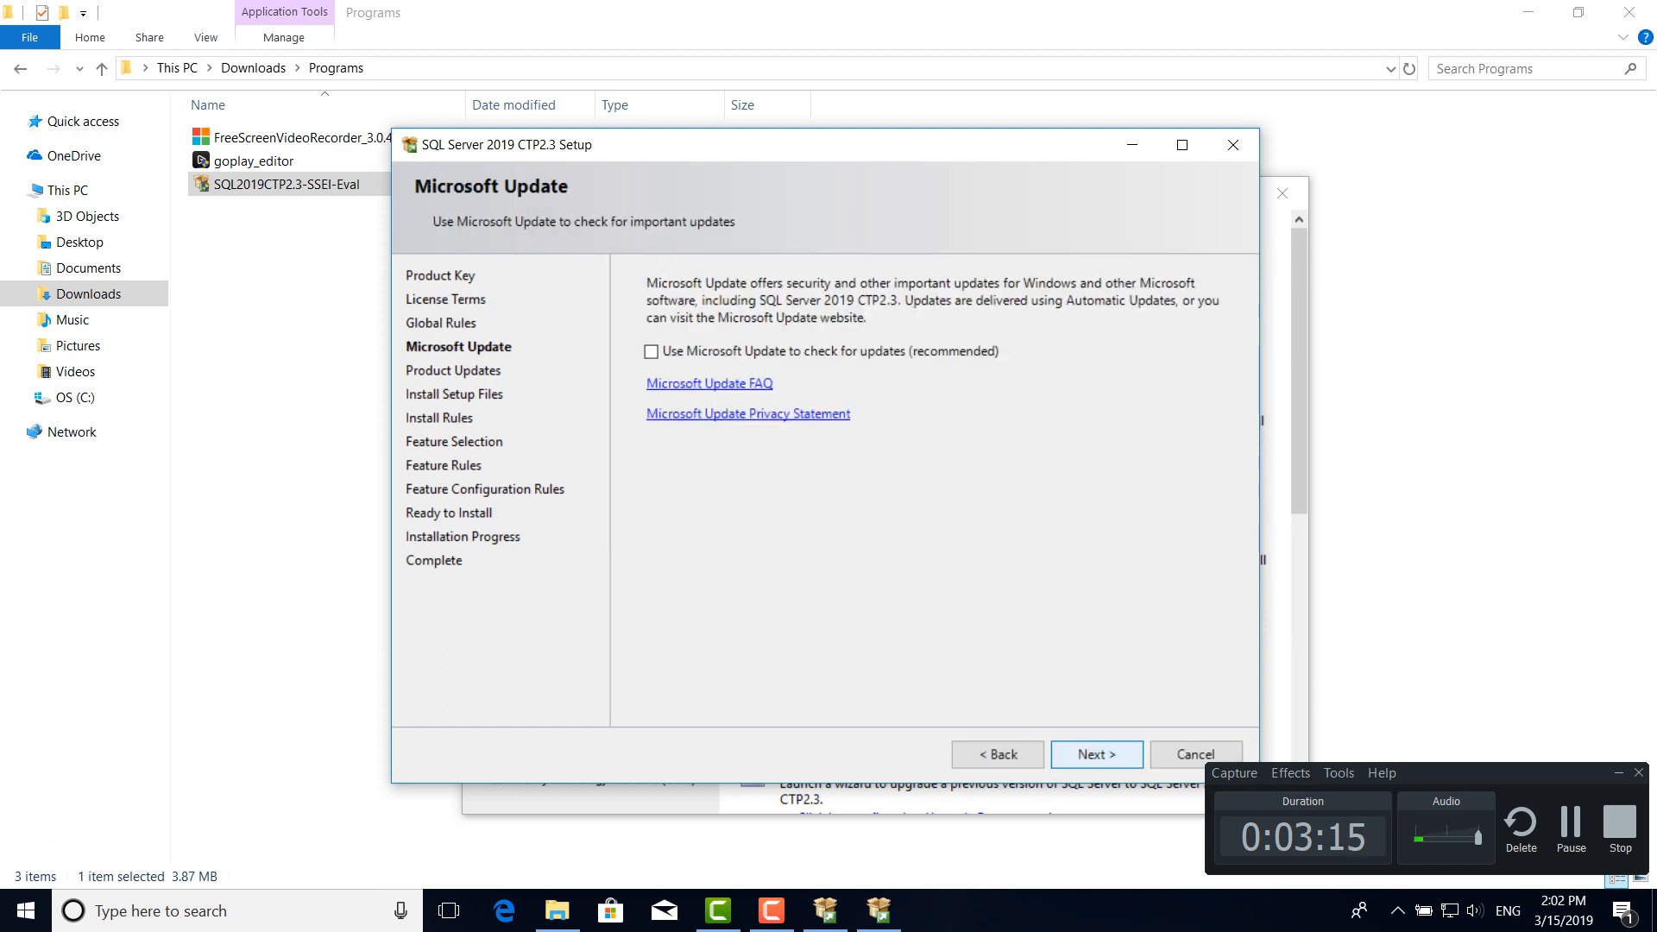
click(1096, 754)
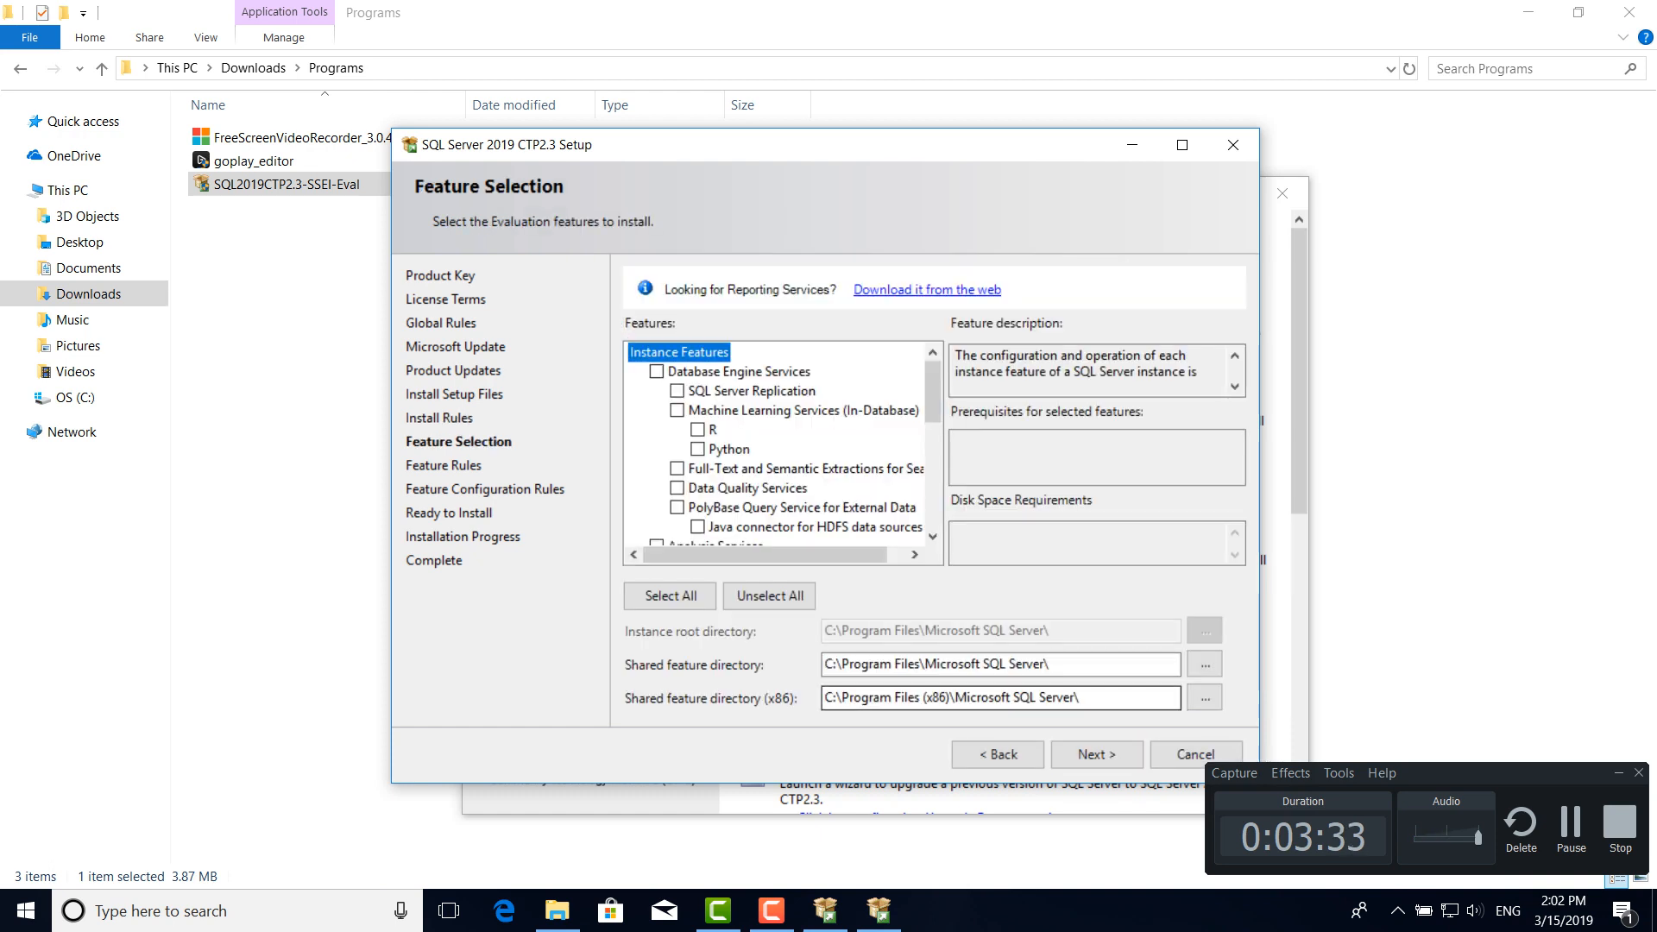
- Select all Evaluation features for installation in the default directories and continue past the feature rules check
click(670, 595)
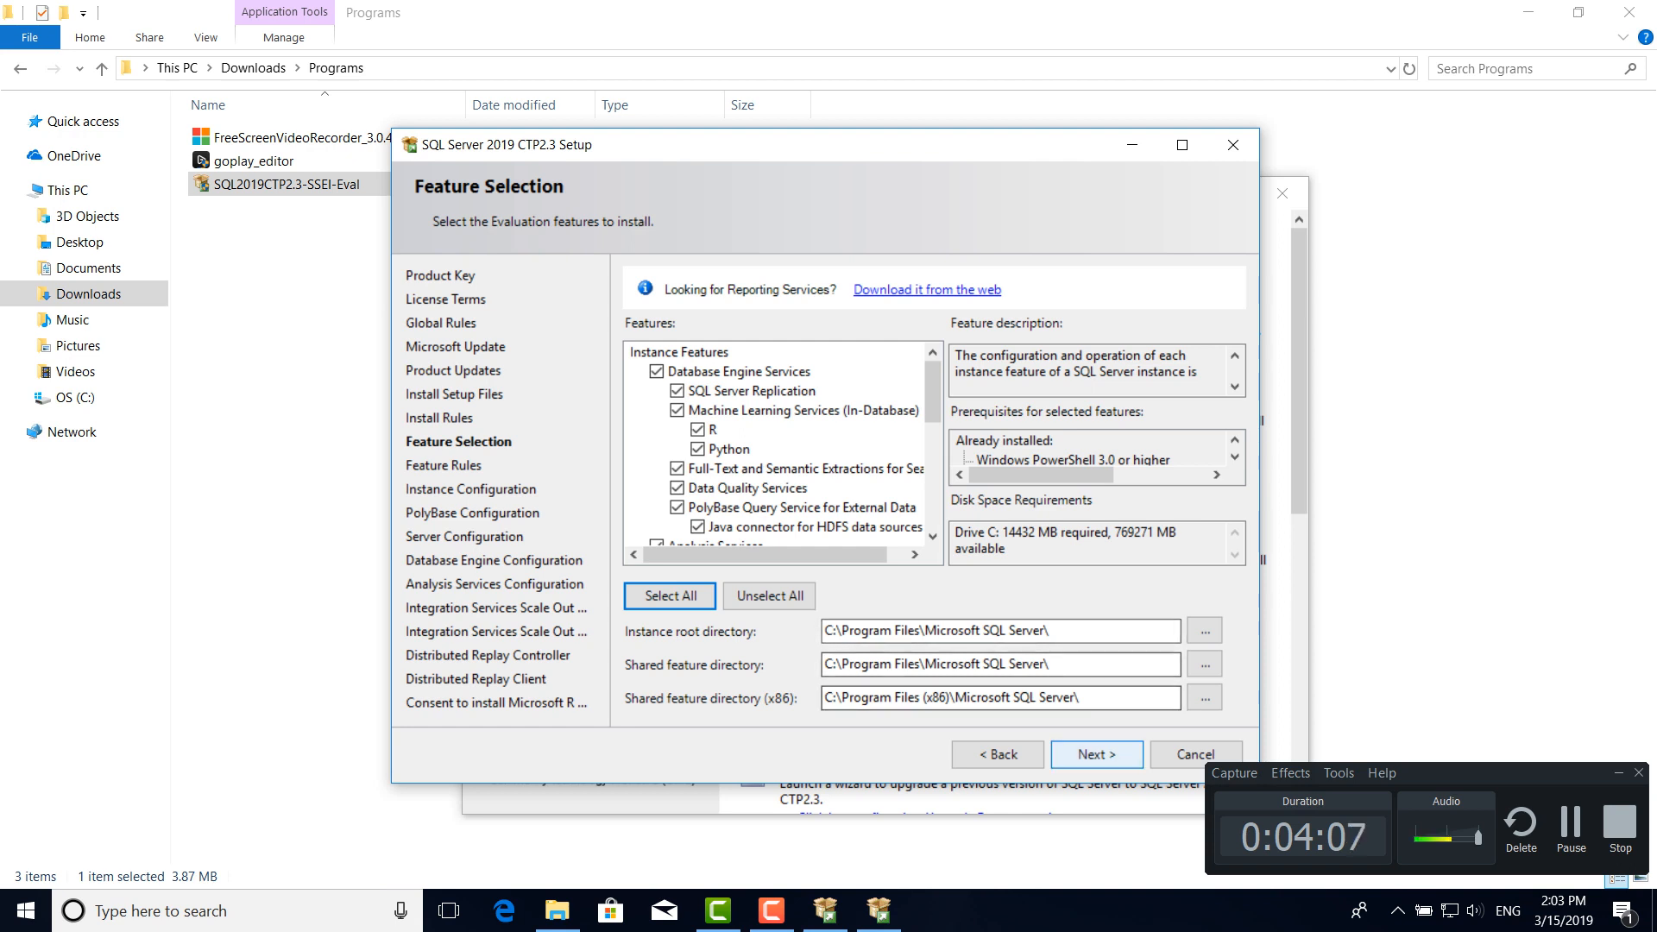
click(1096, 755)
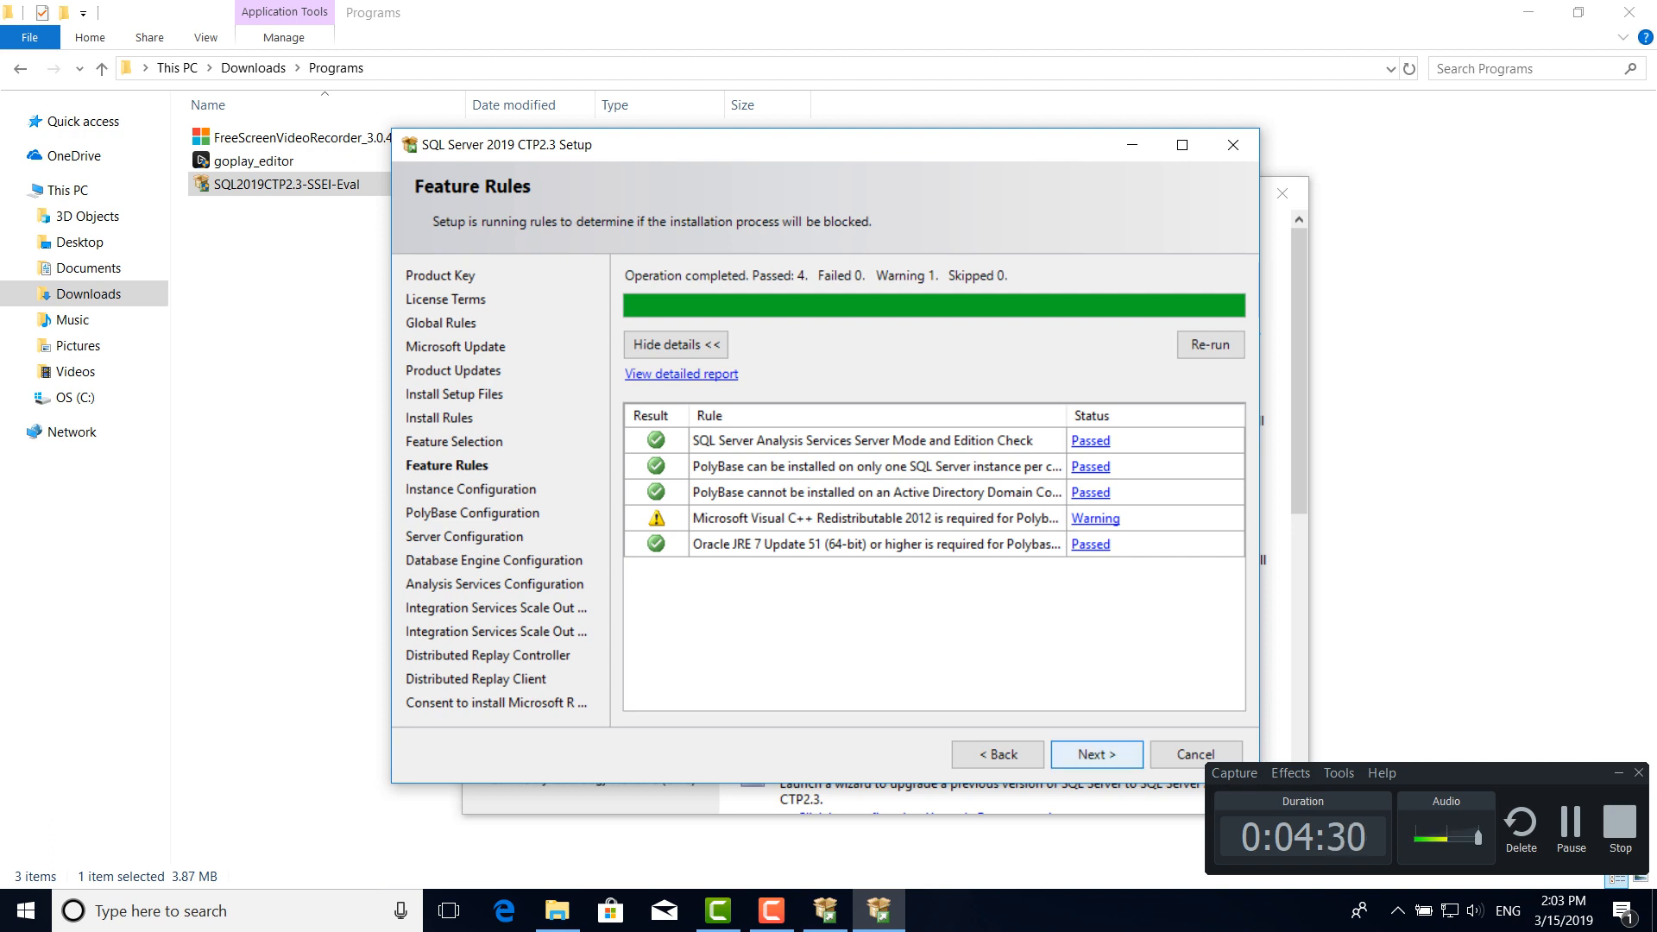
click(1095, 754)
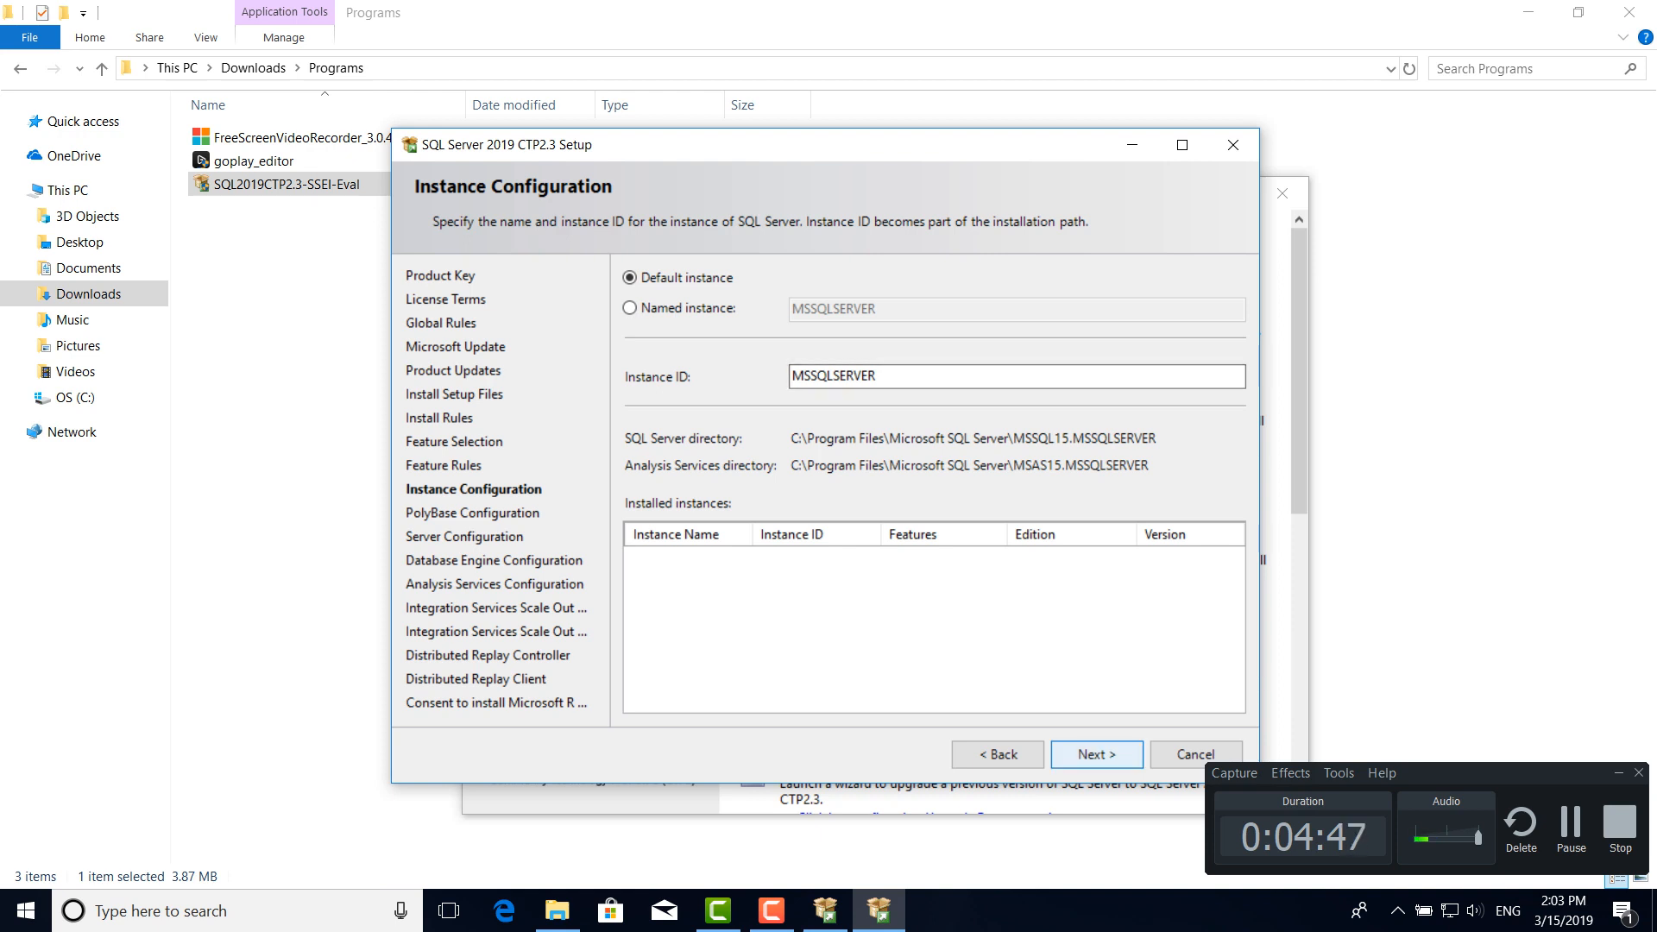
click(1096, 754)
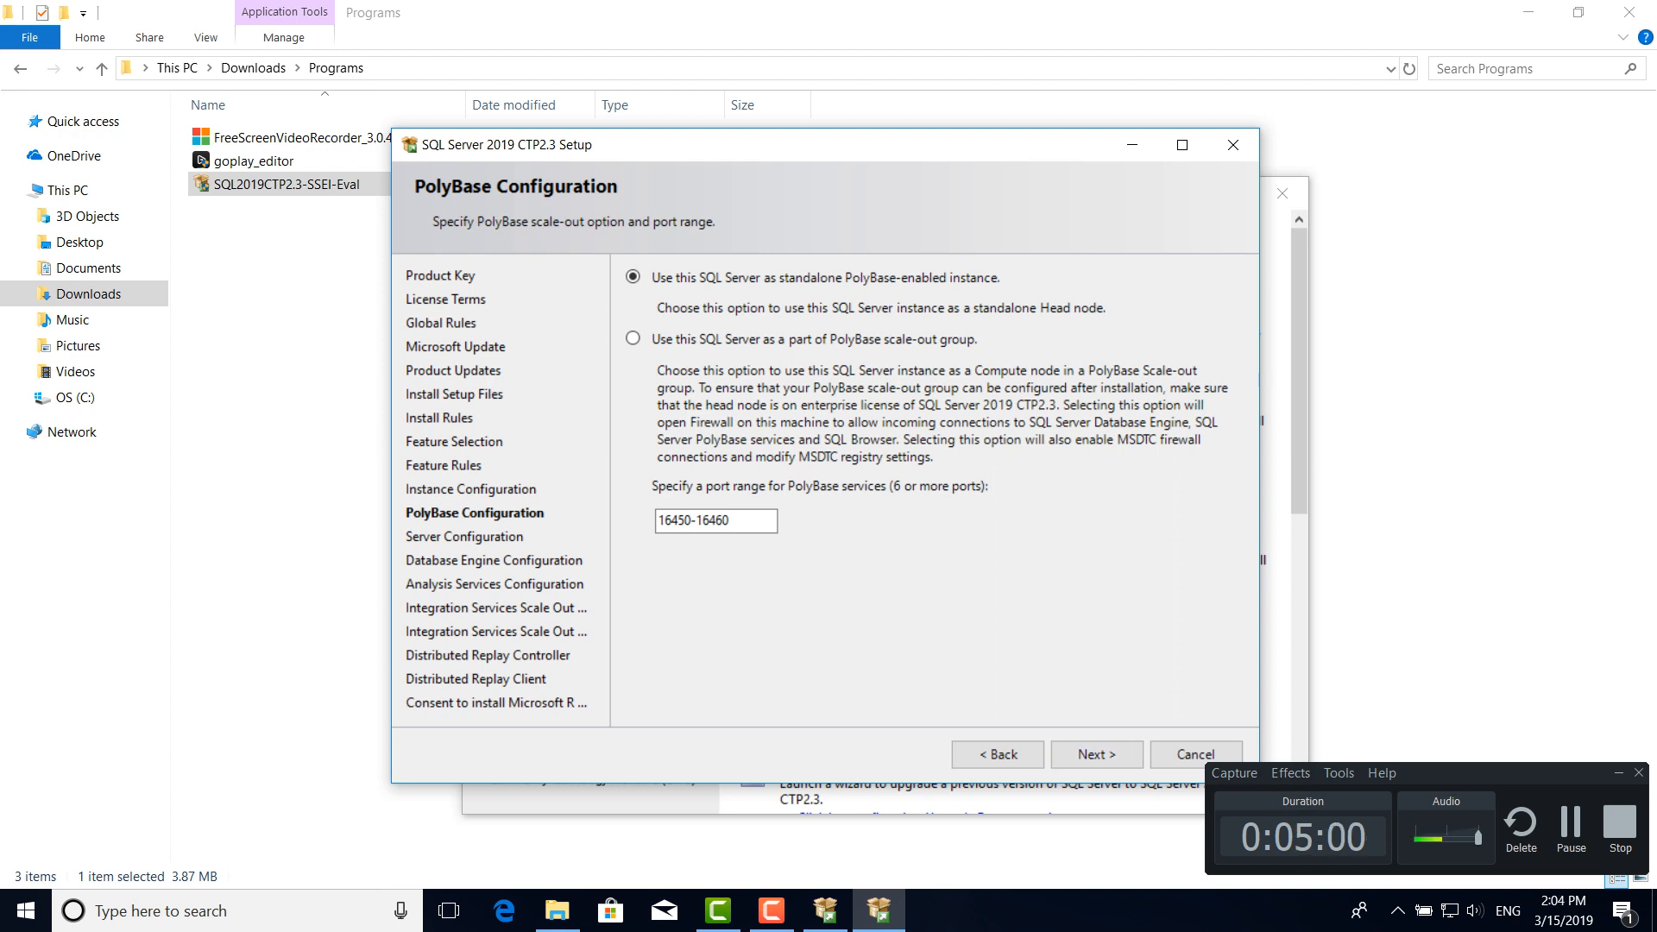
click(1096, 754)
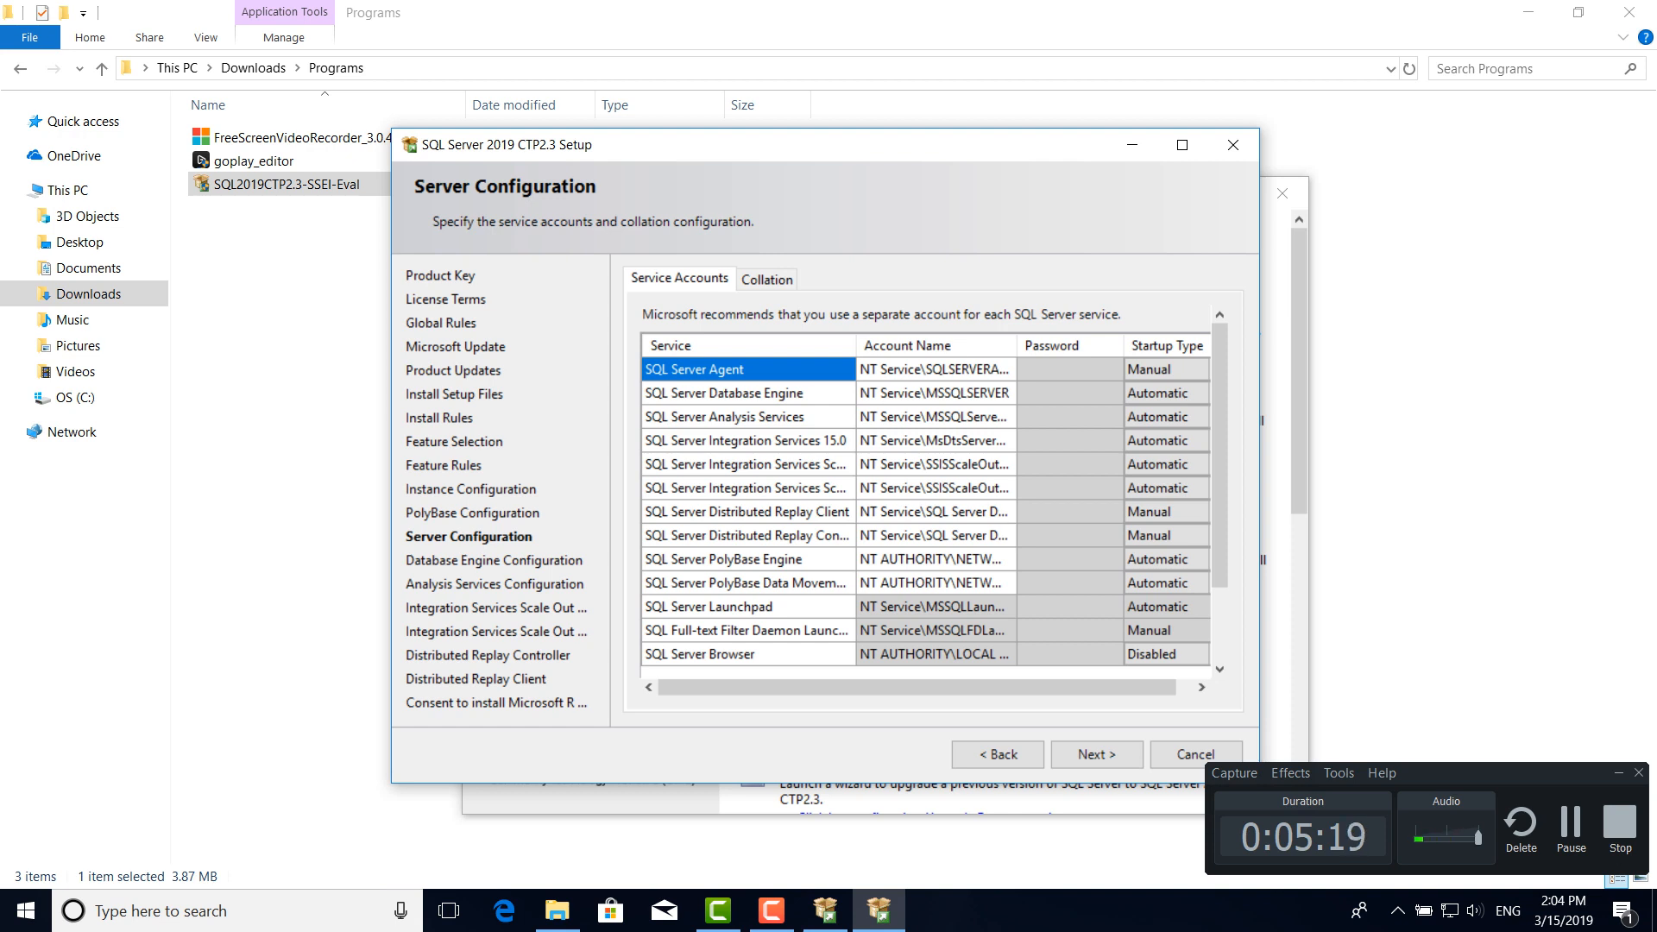
- Check the account choices for SQL Server Agent, then accept the default service accounts and continue to Database Engine Configuration
click(1001, 370)
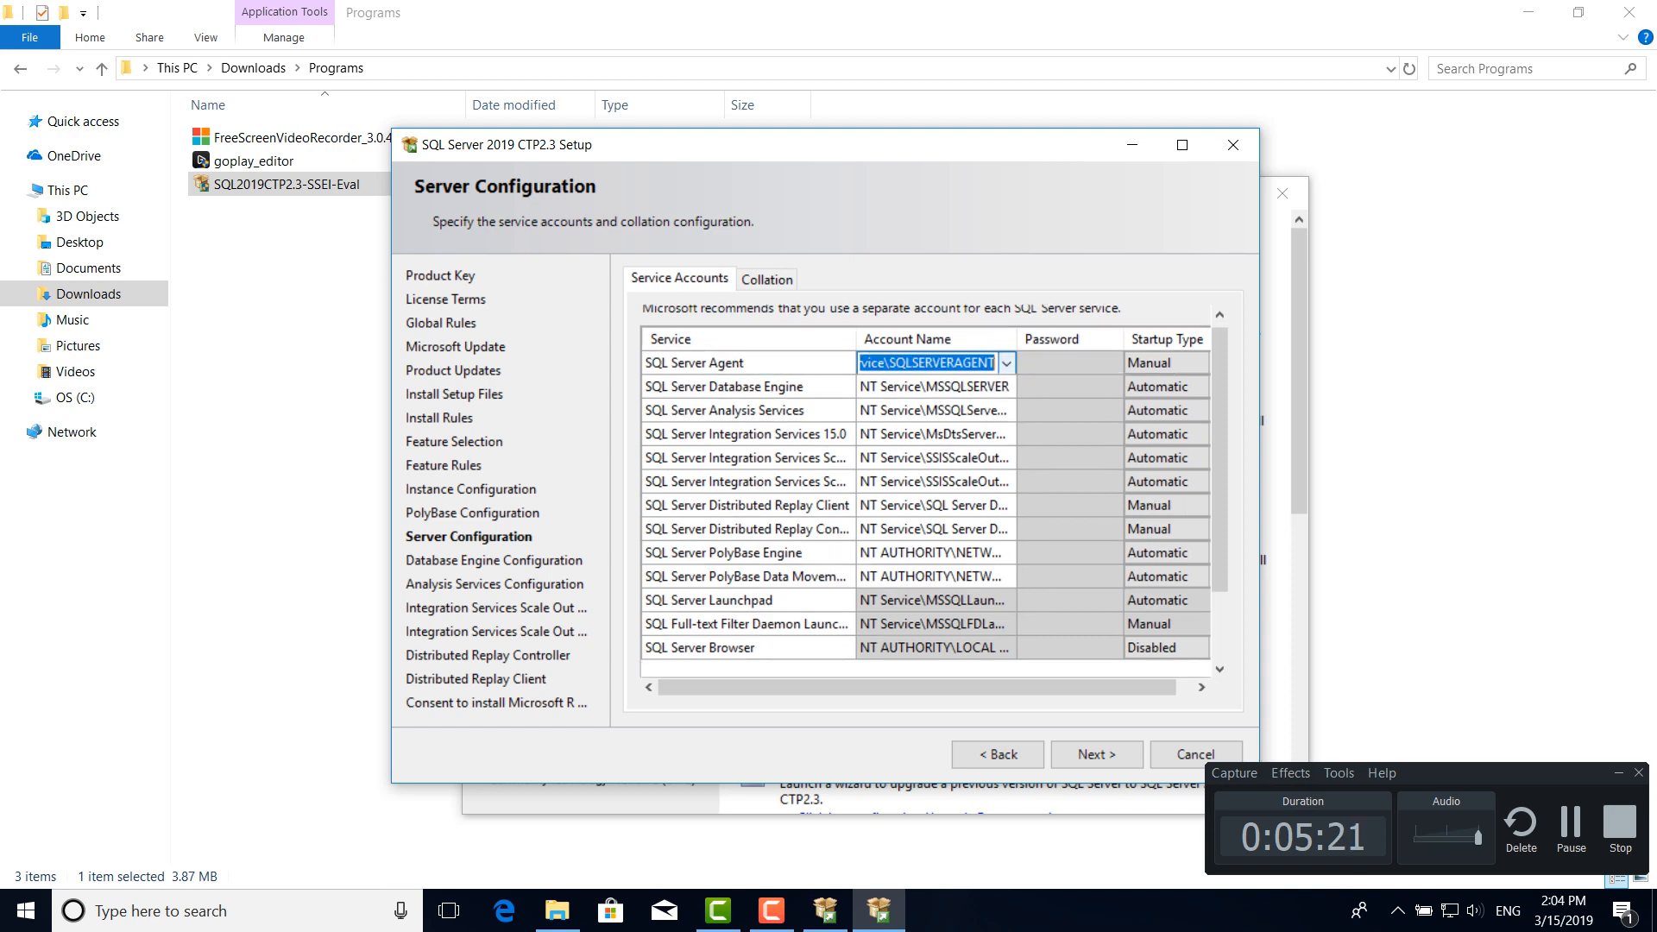
click(1006, 364)
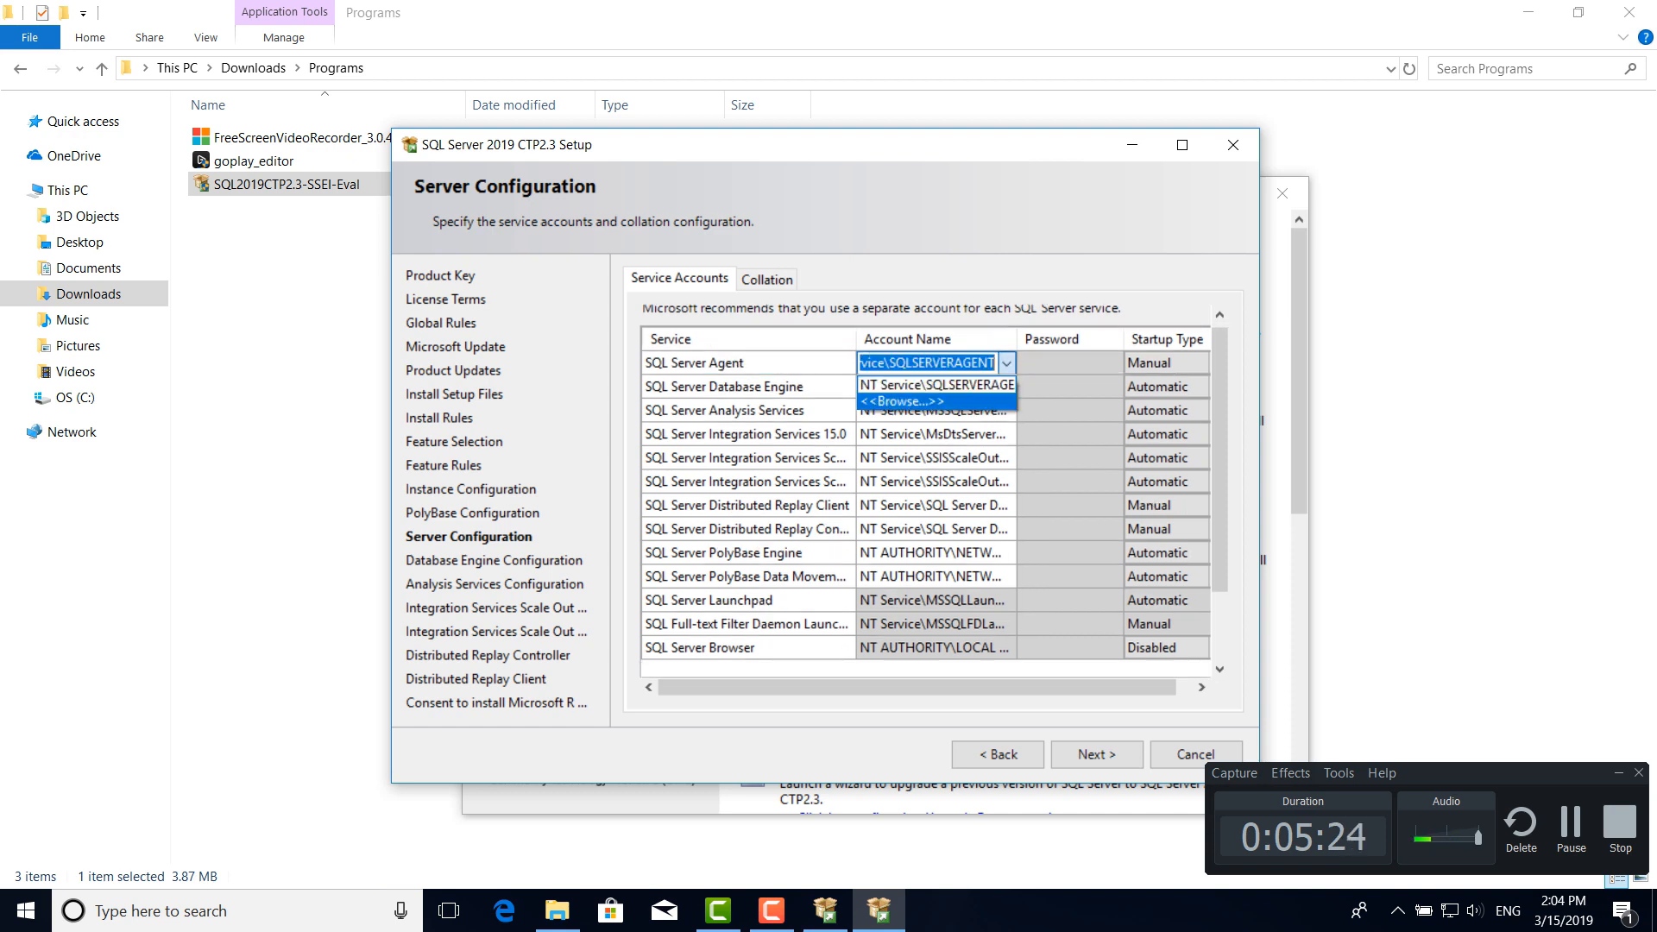
click(903, 401)
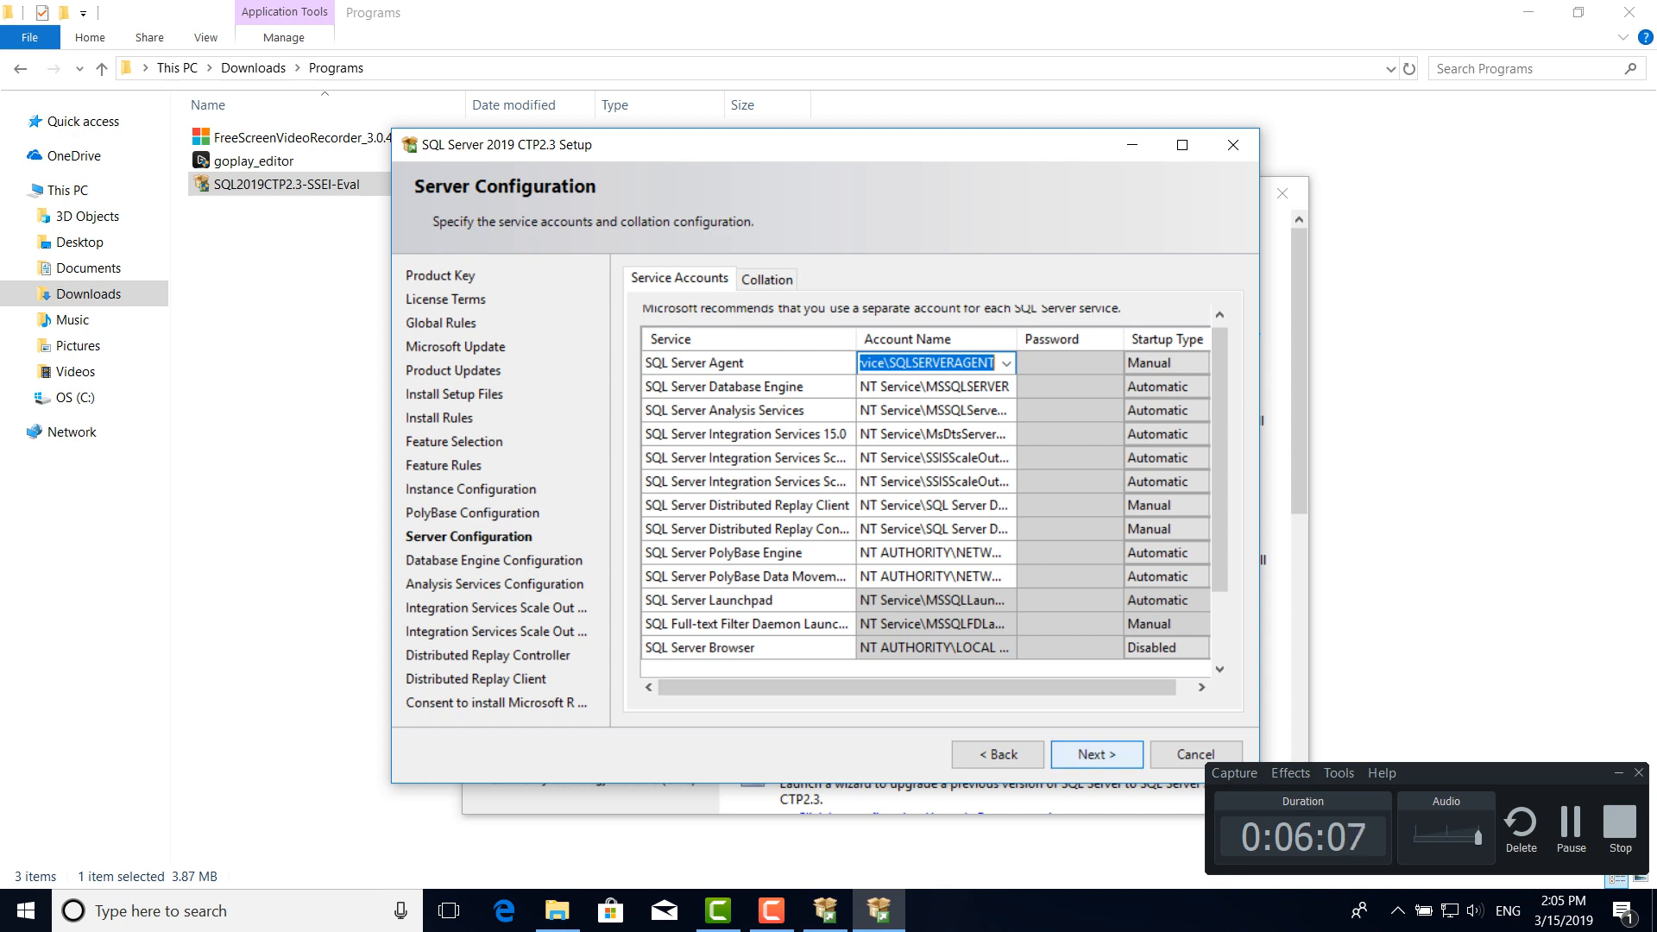
click(1097, 754)
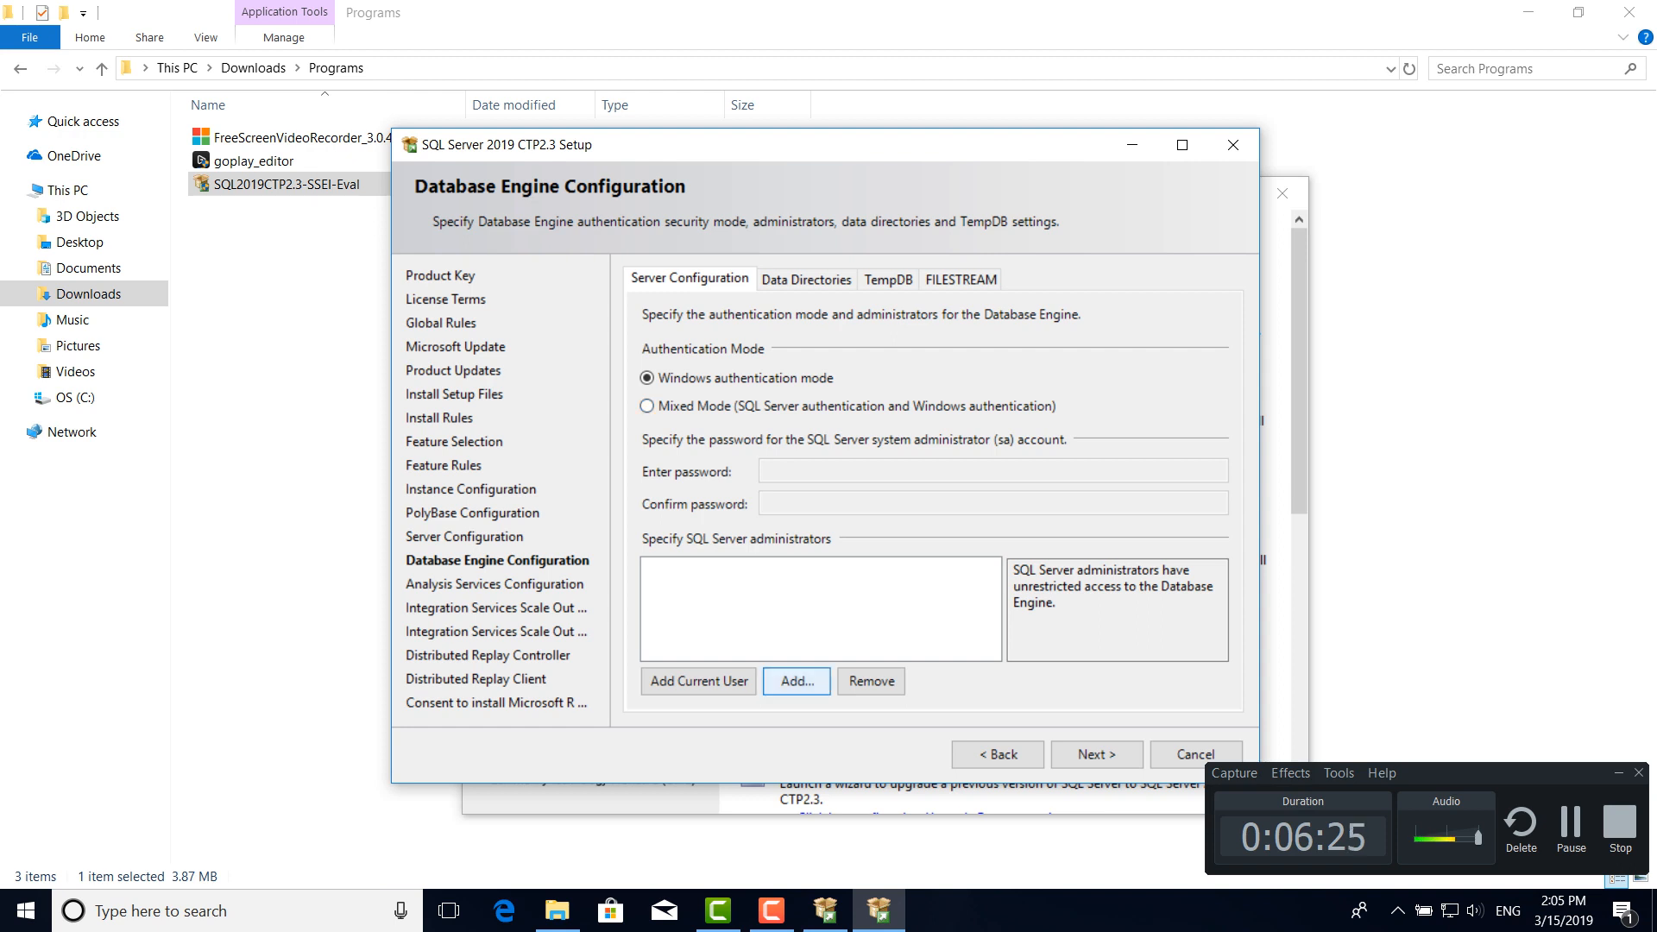
- Add the current user as SQL Server administrator for the Database Engine, using Windows authentication mode
click(699, 682)
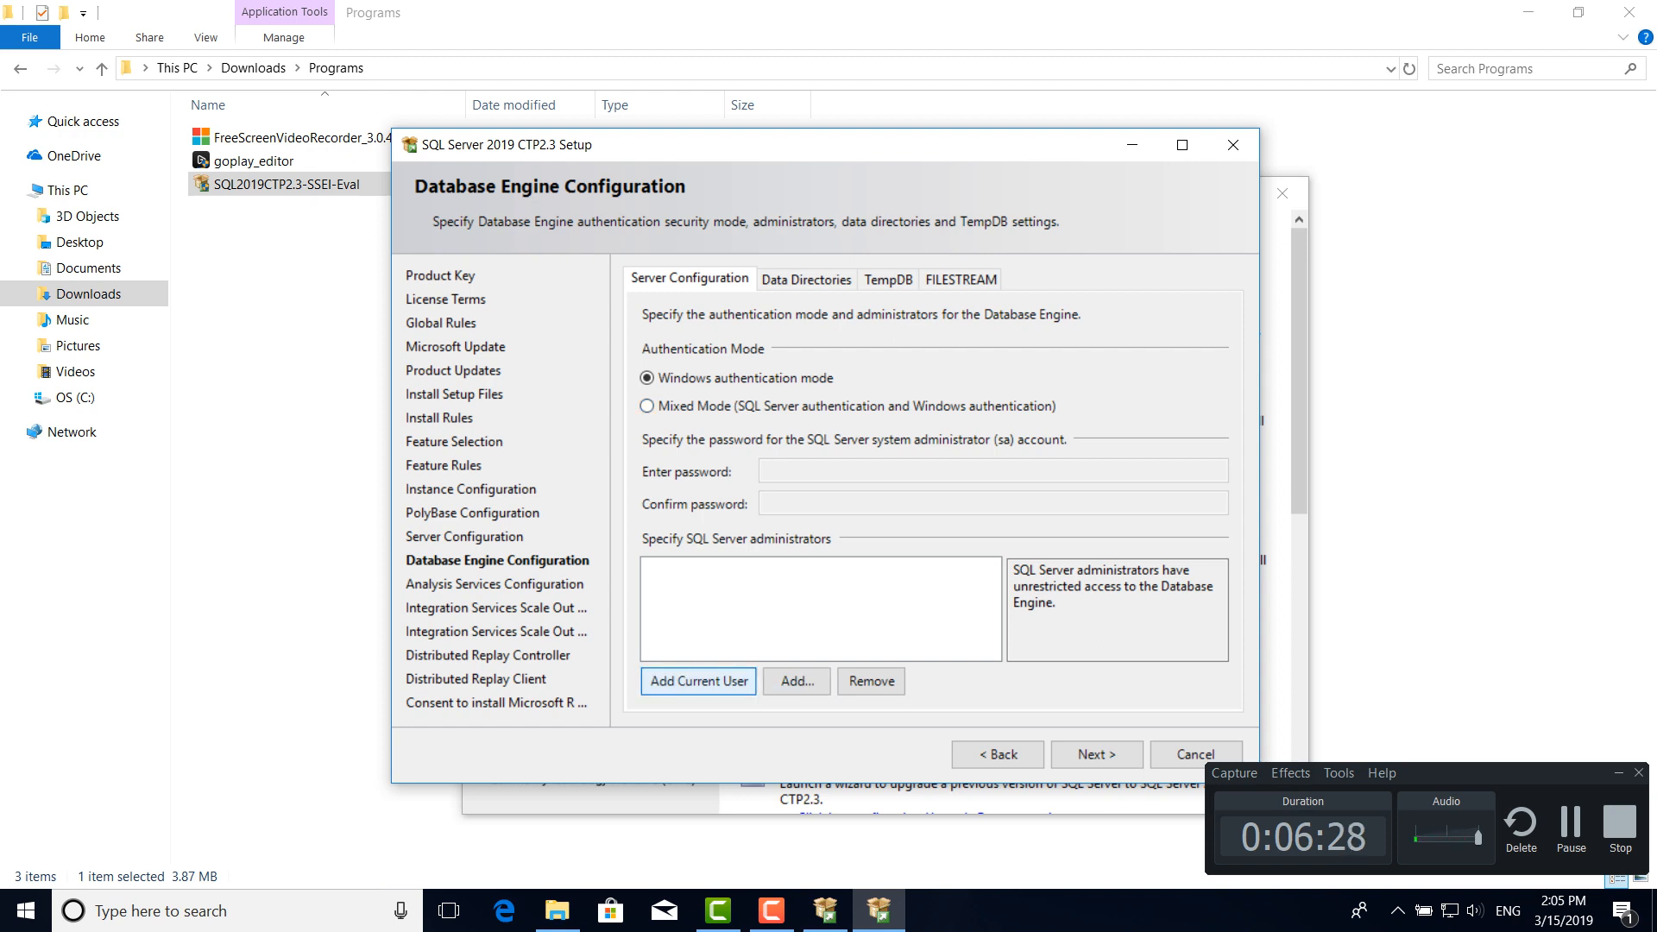
click(699, 682)
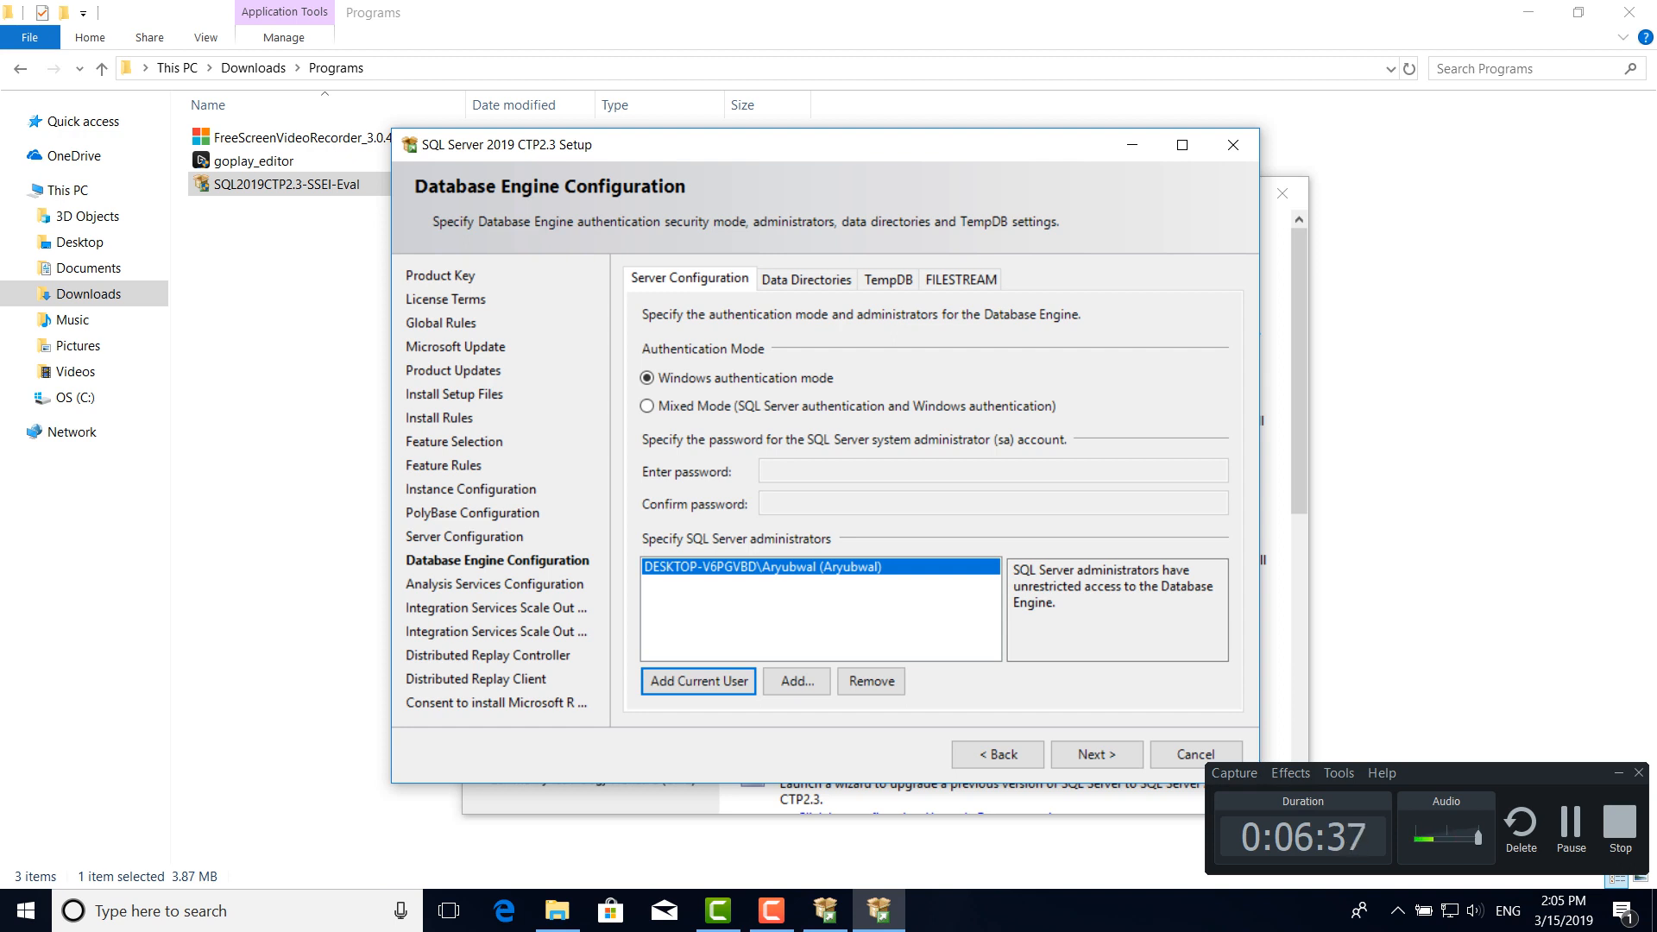
click(1096, 754)
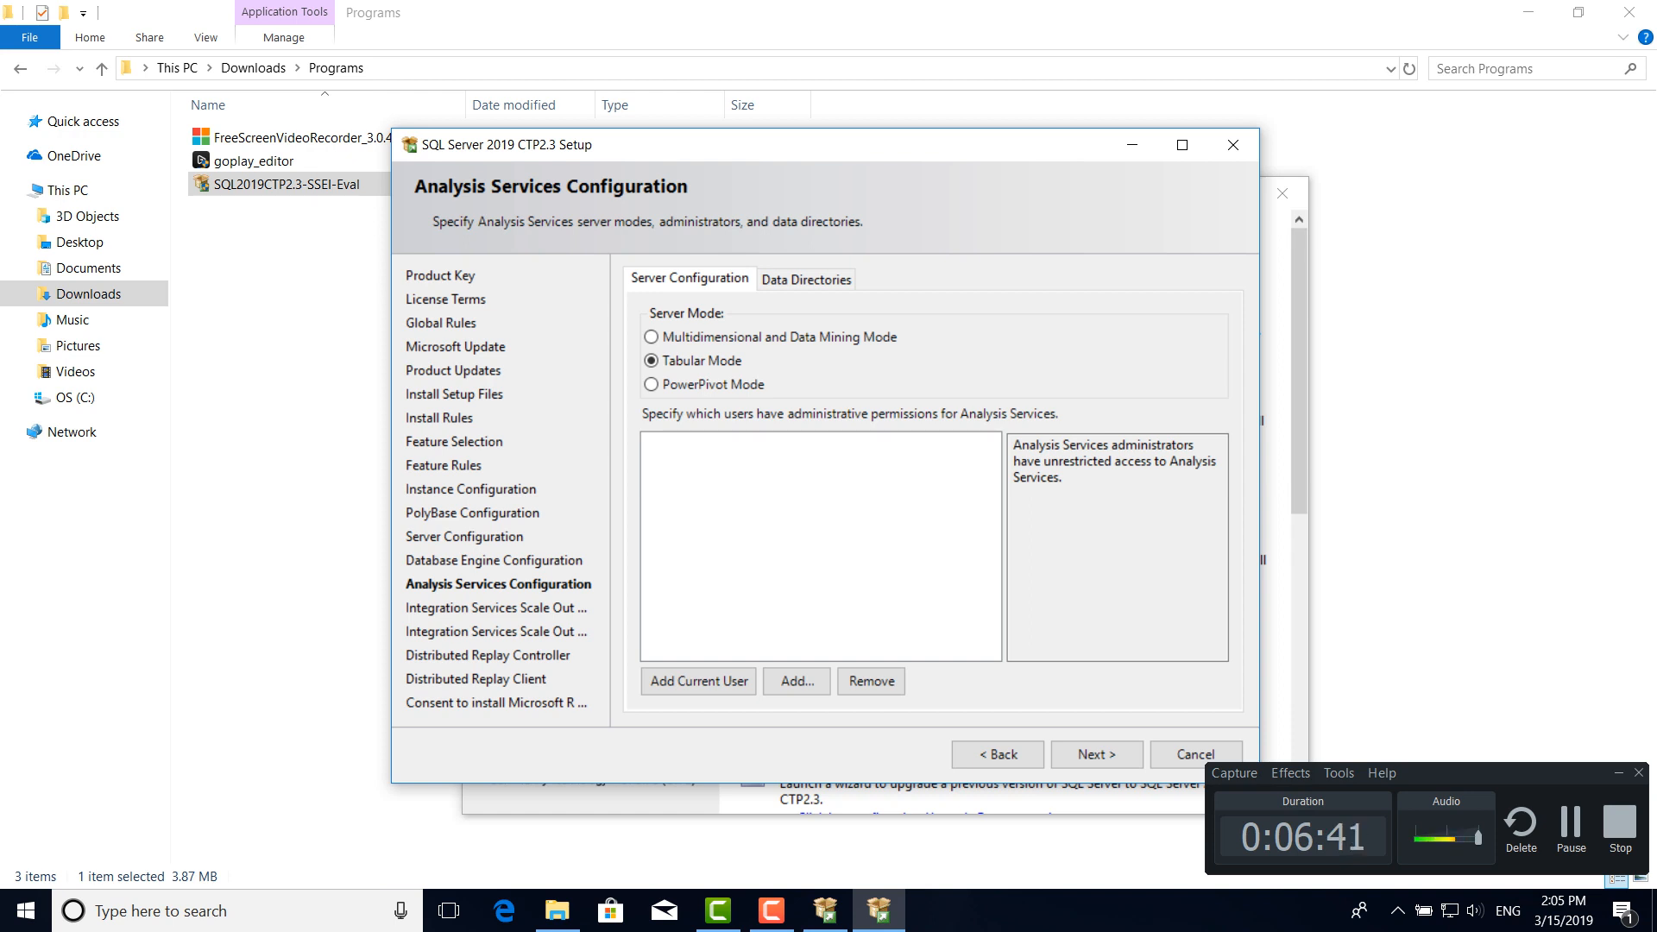
- Add the current user as Analysis Services administrator in Tabular Mode and accept the default Integration Services Scale Out settings
click(698, 681)
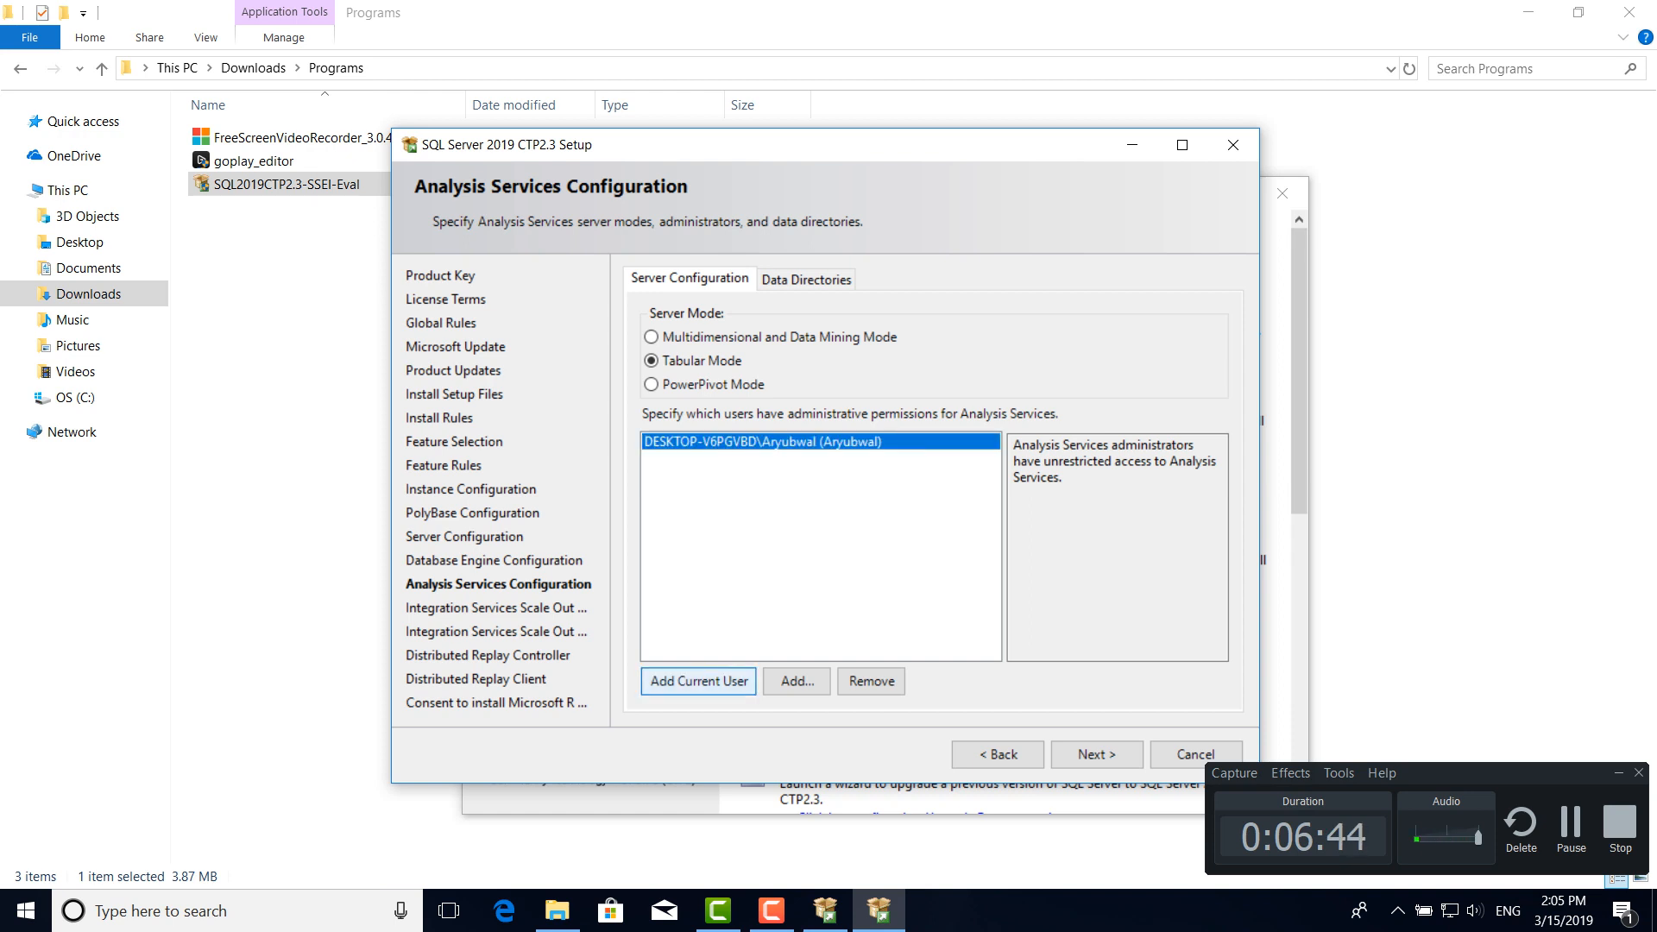
click(1095, 754)
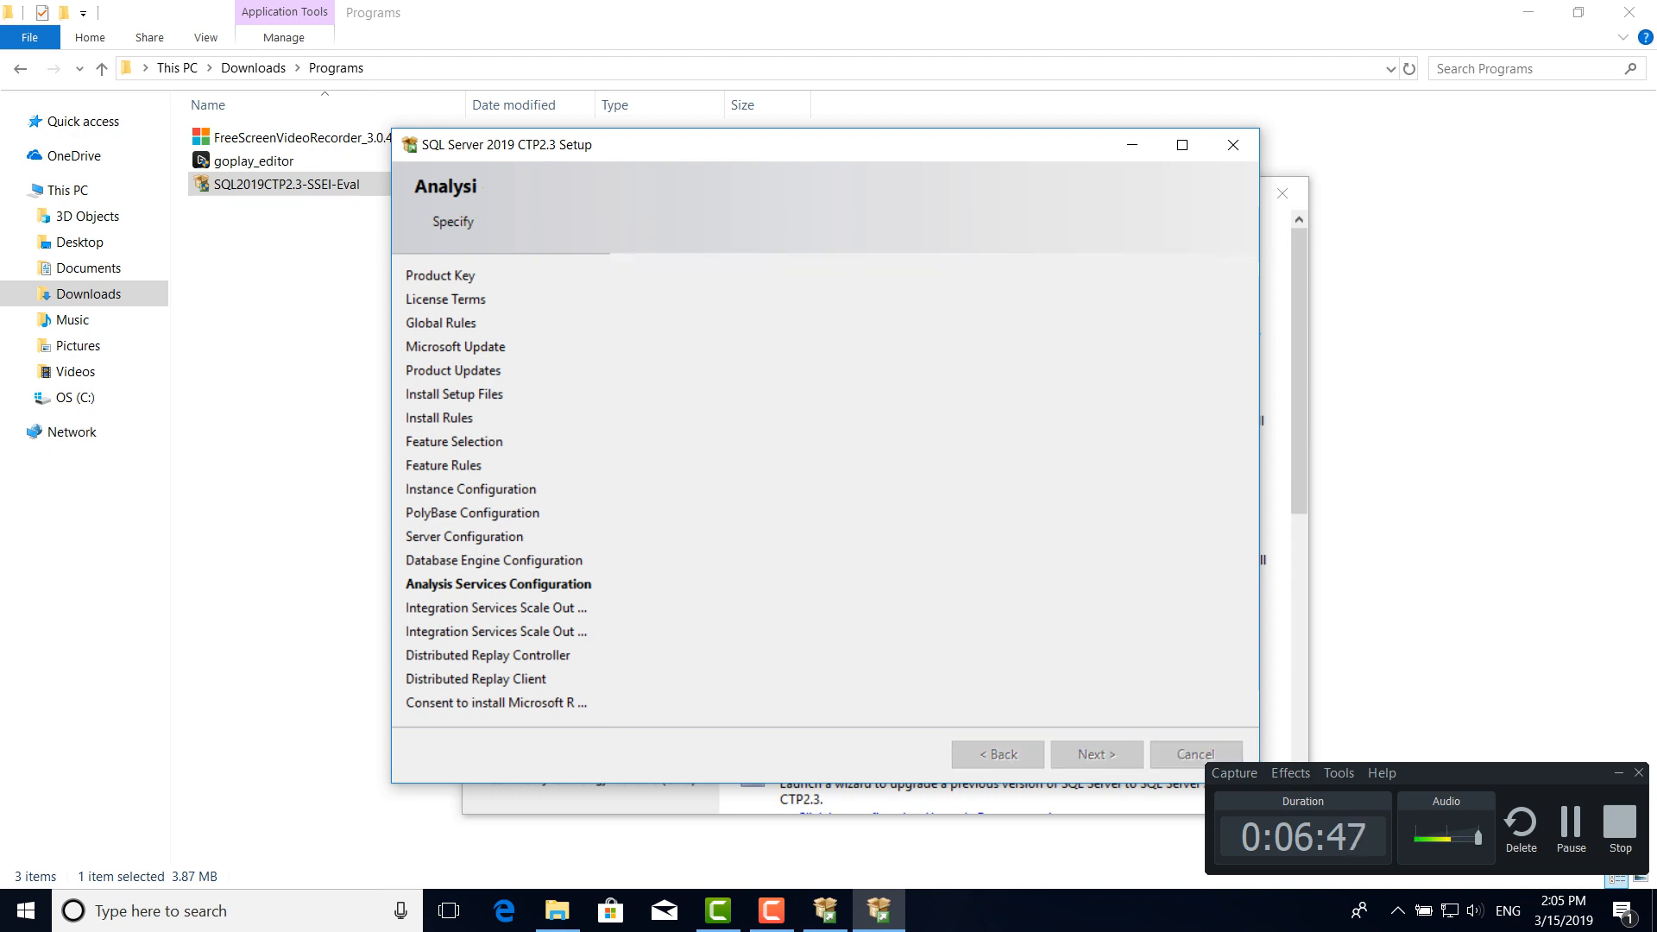
click(1096, 755)
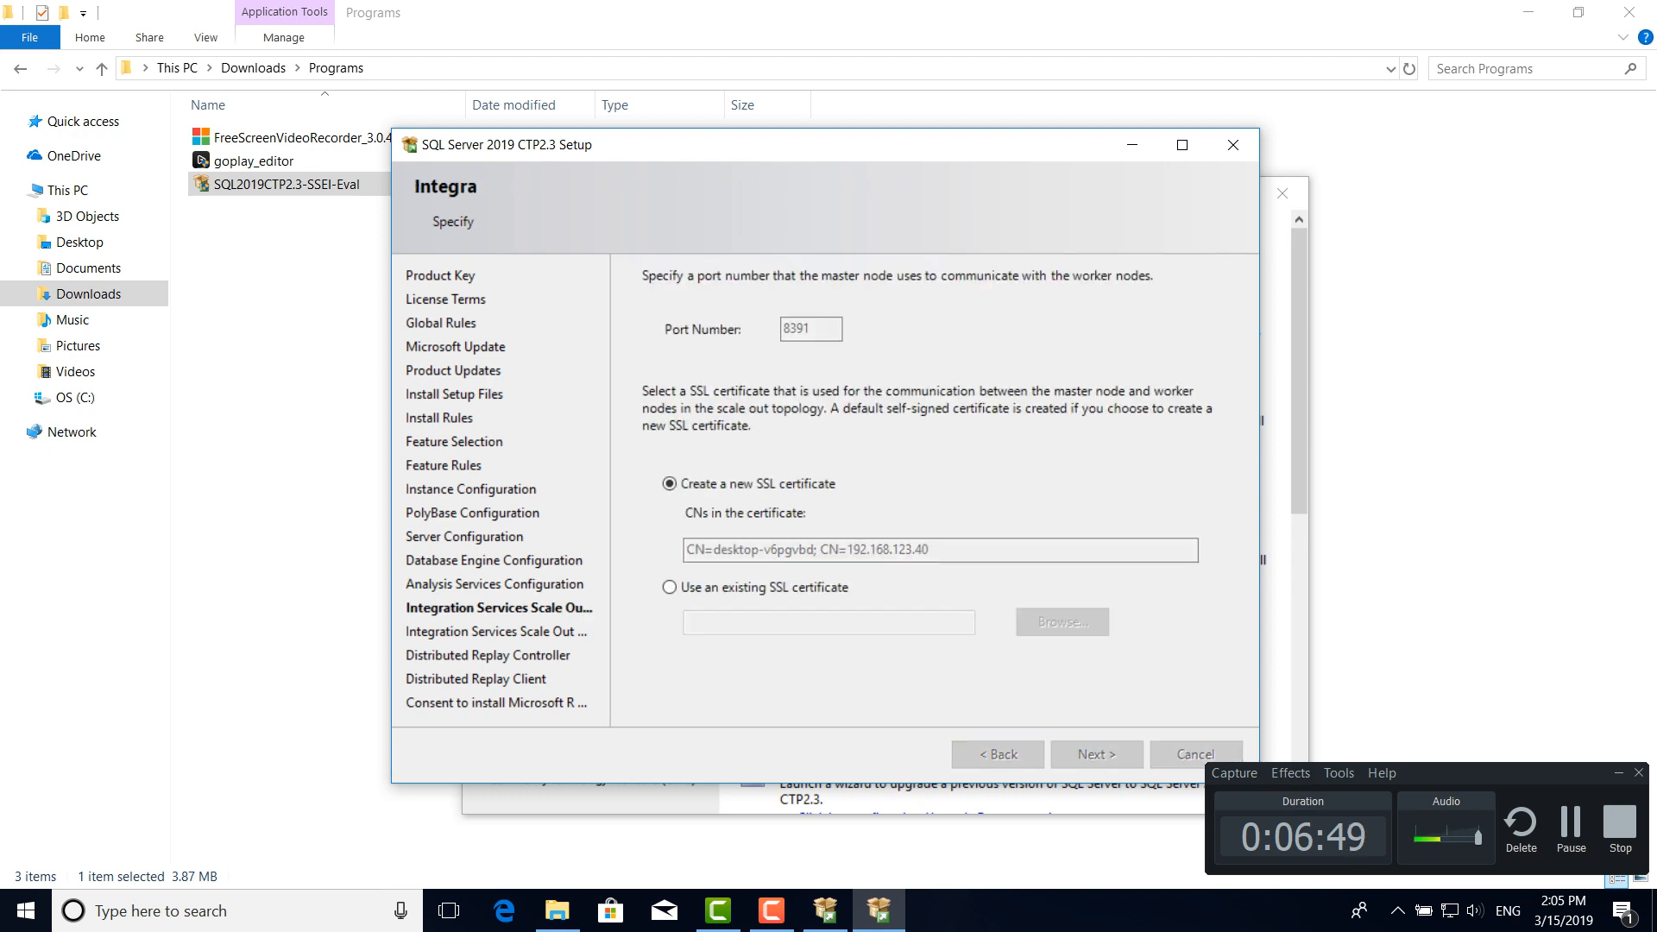
key(Return)
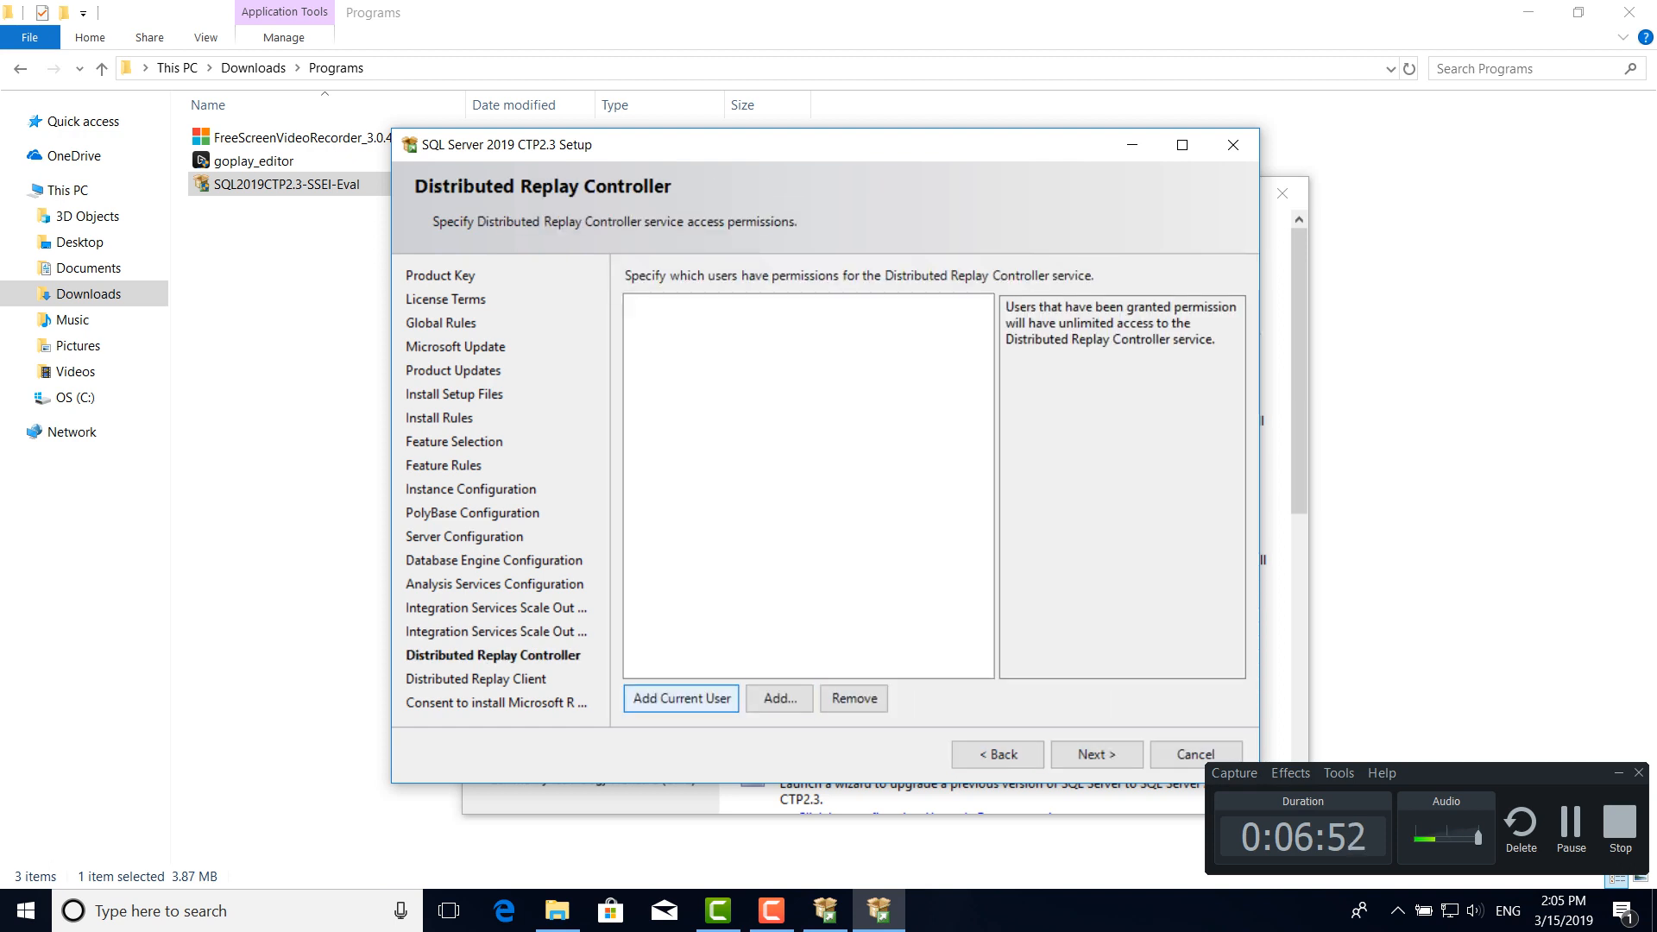
- Grant the current user Distributed Replay Controller permissions and accept the default Distributed Replay Client directories
click(682, 699)
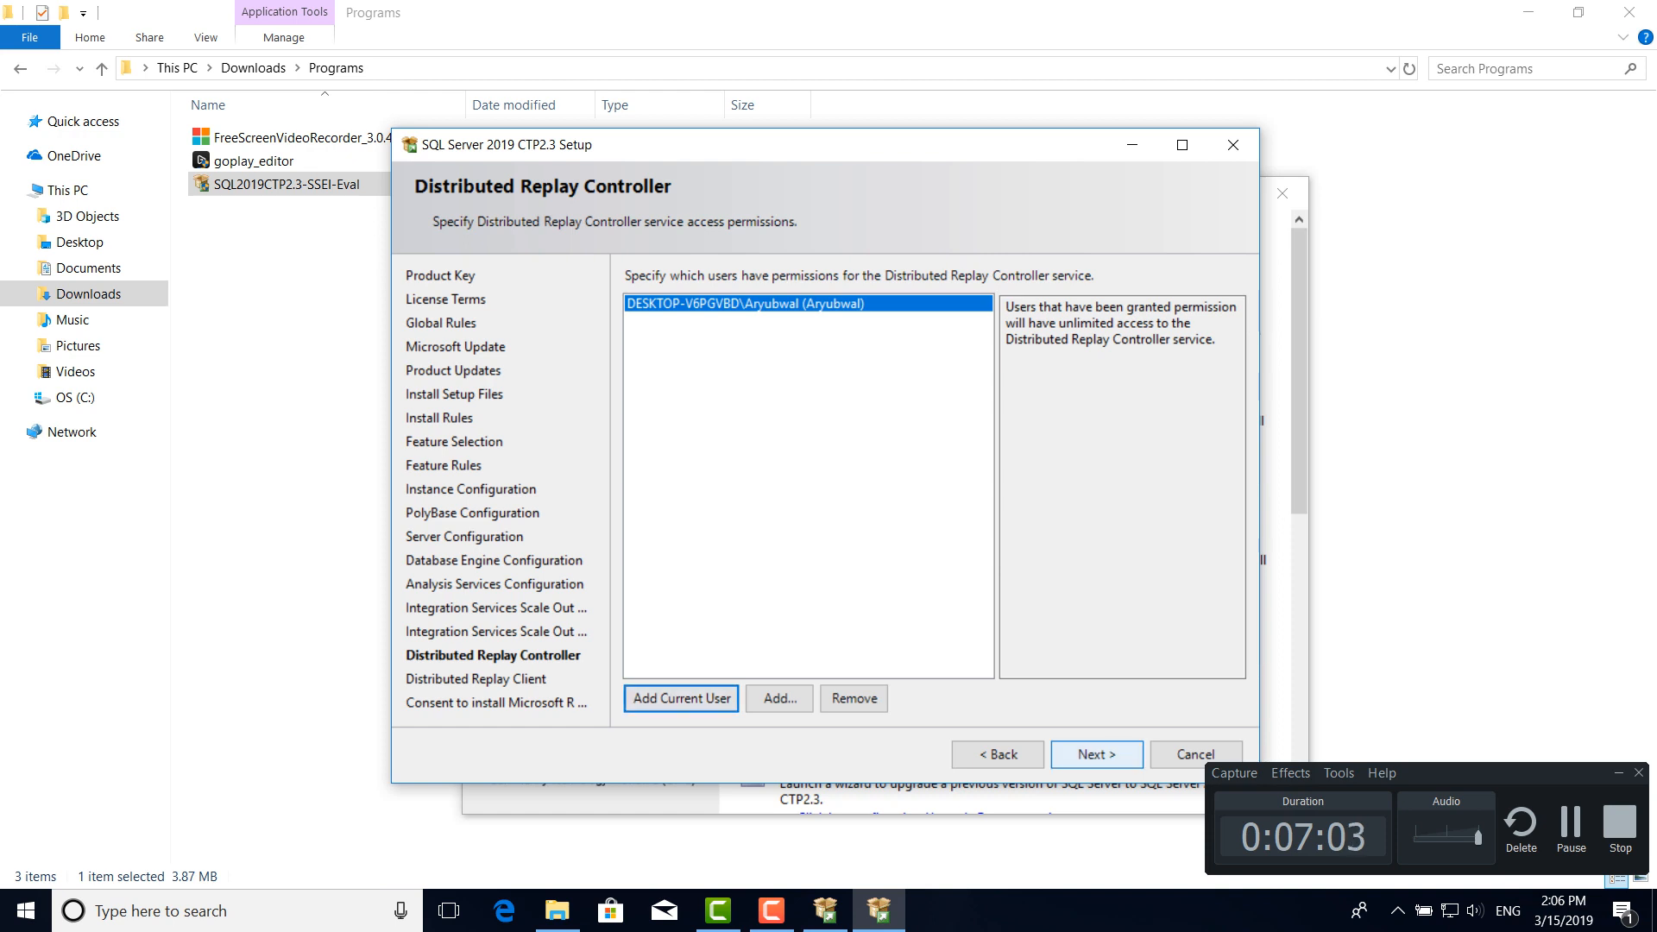
click(1096, 754)
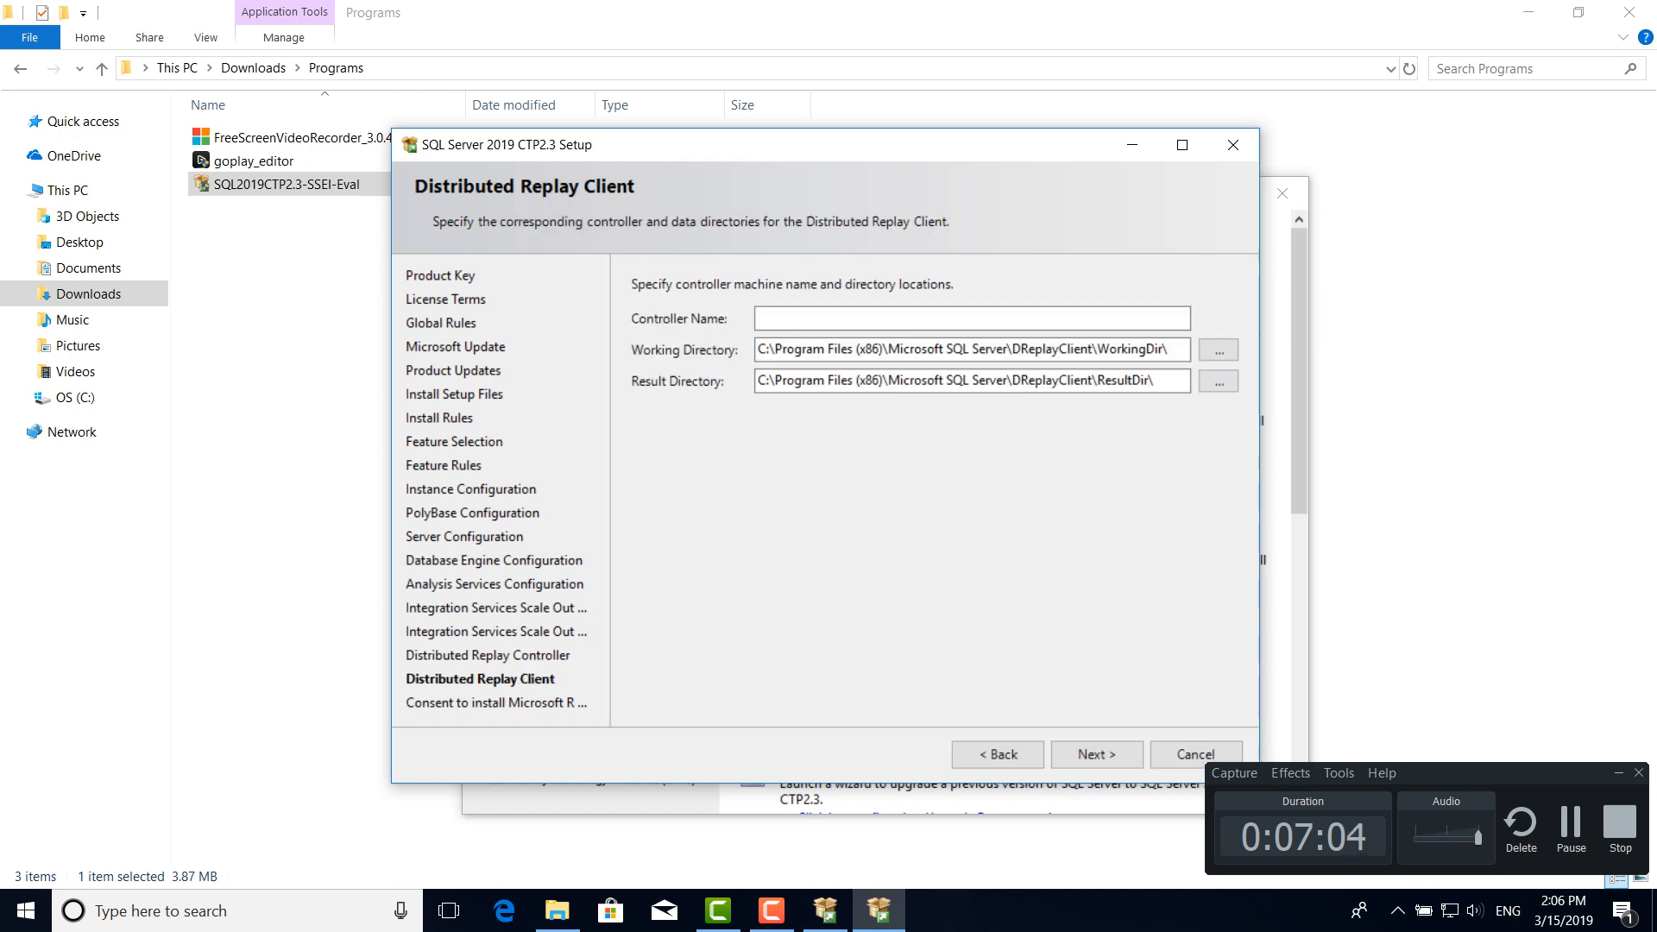
click(1097, 754)
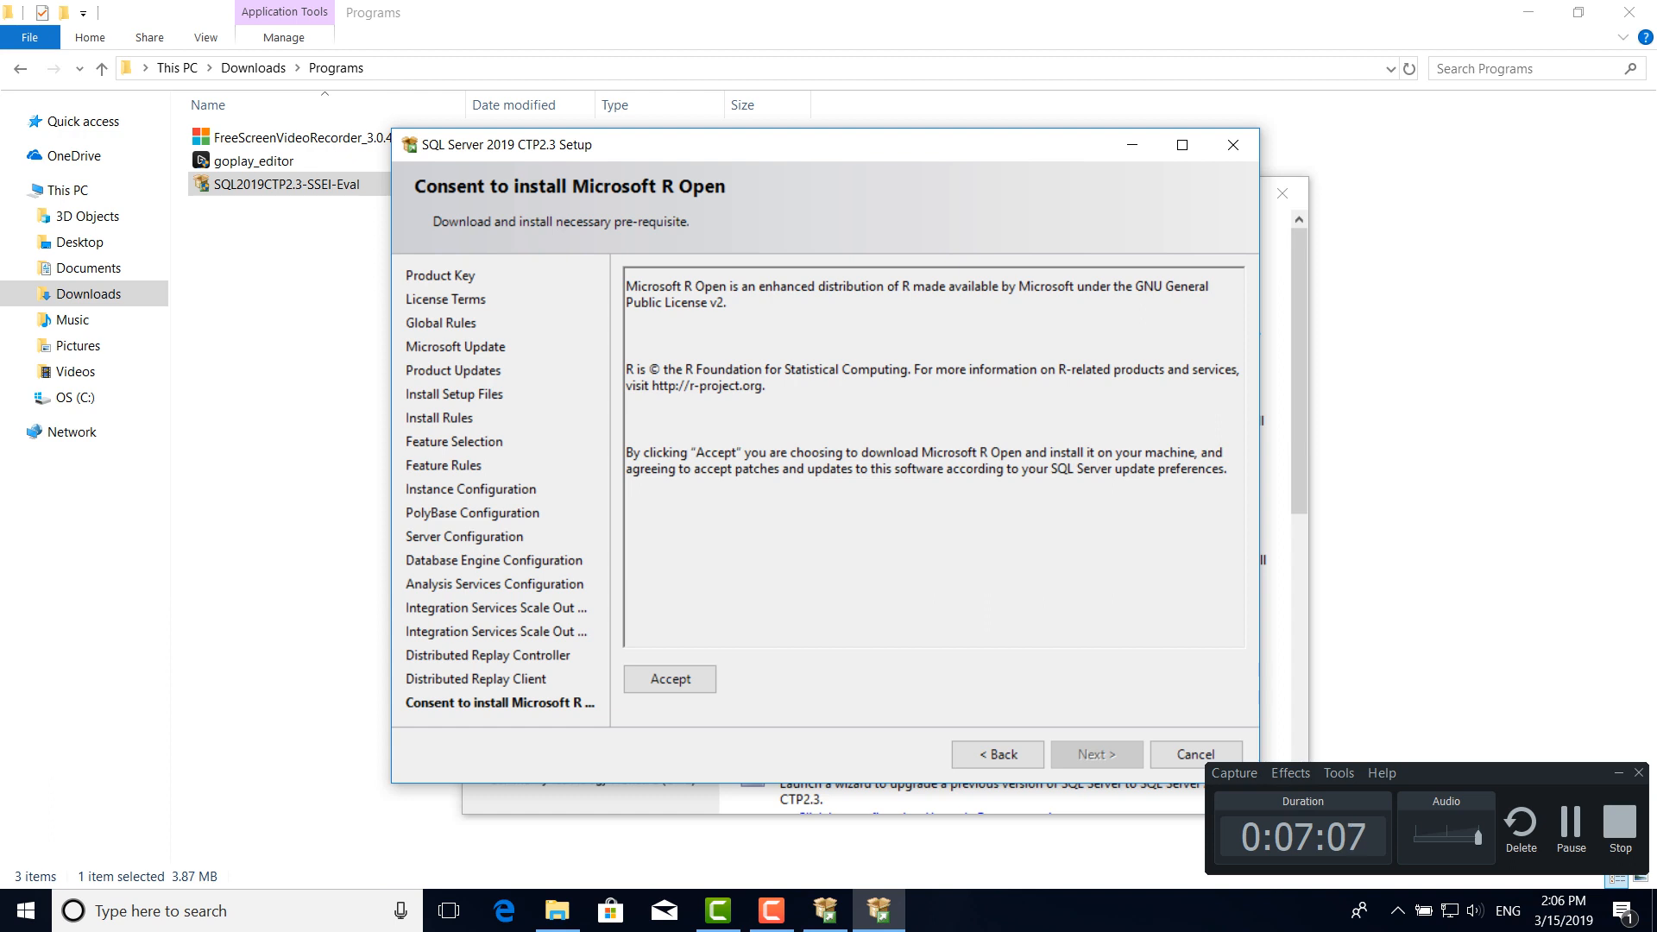
- Accept the Microsoft R Open and Python consents, then start the installation from the Ready to Install summary
click(670, 679)
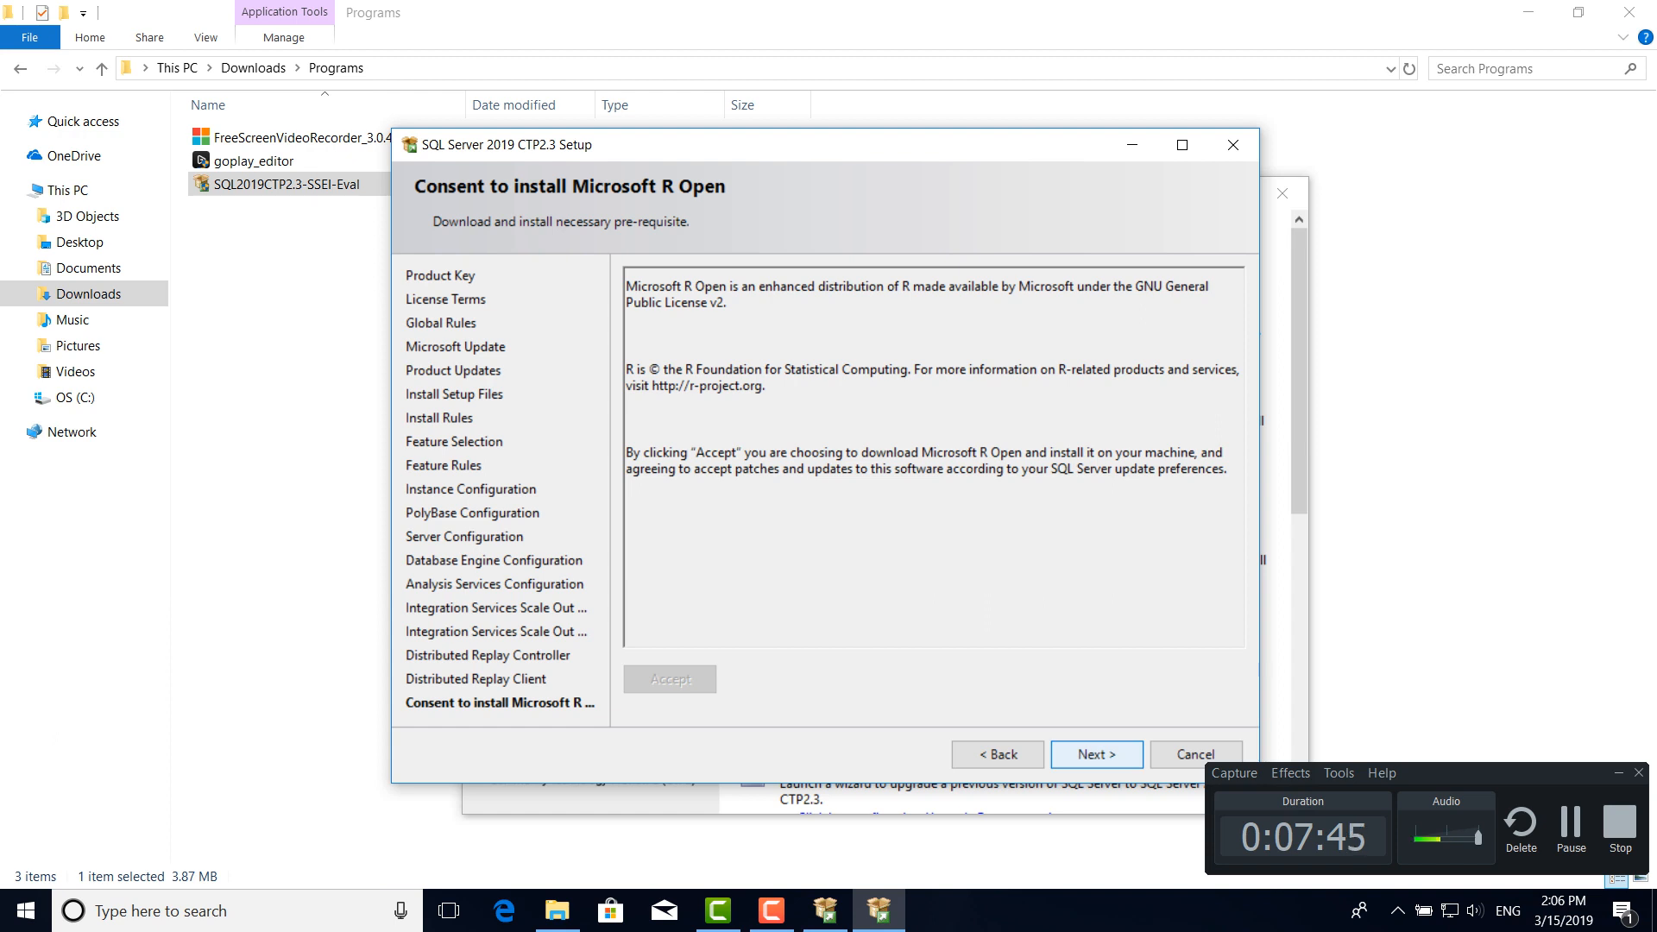
click(1096, 754)
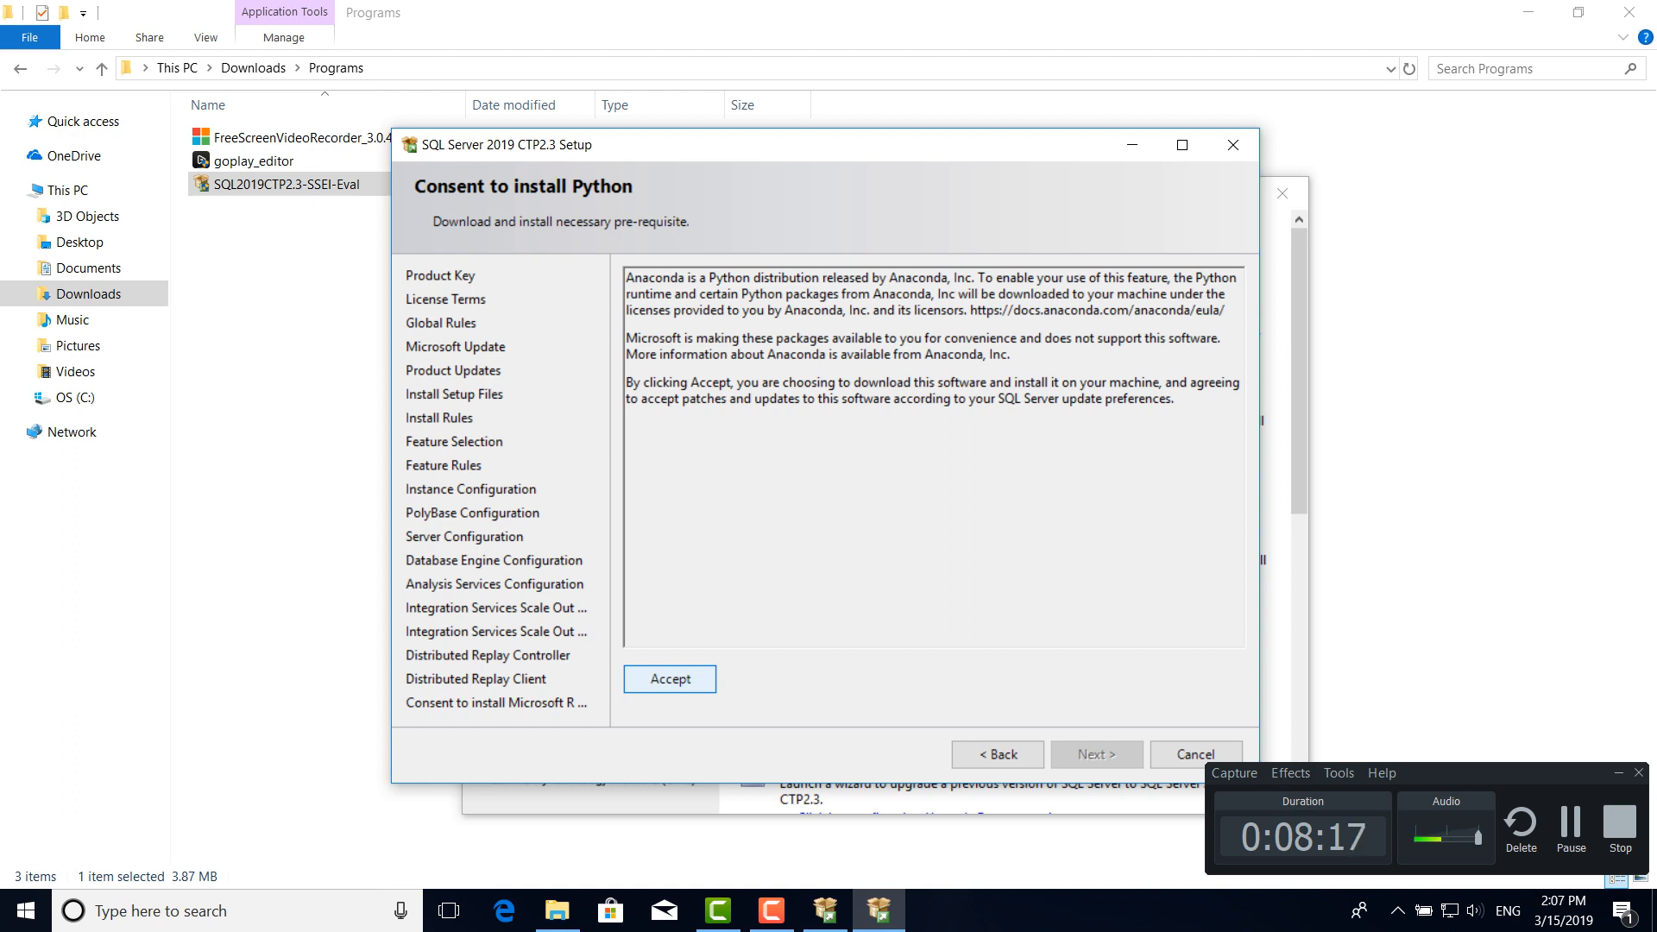
click(670, 680)
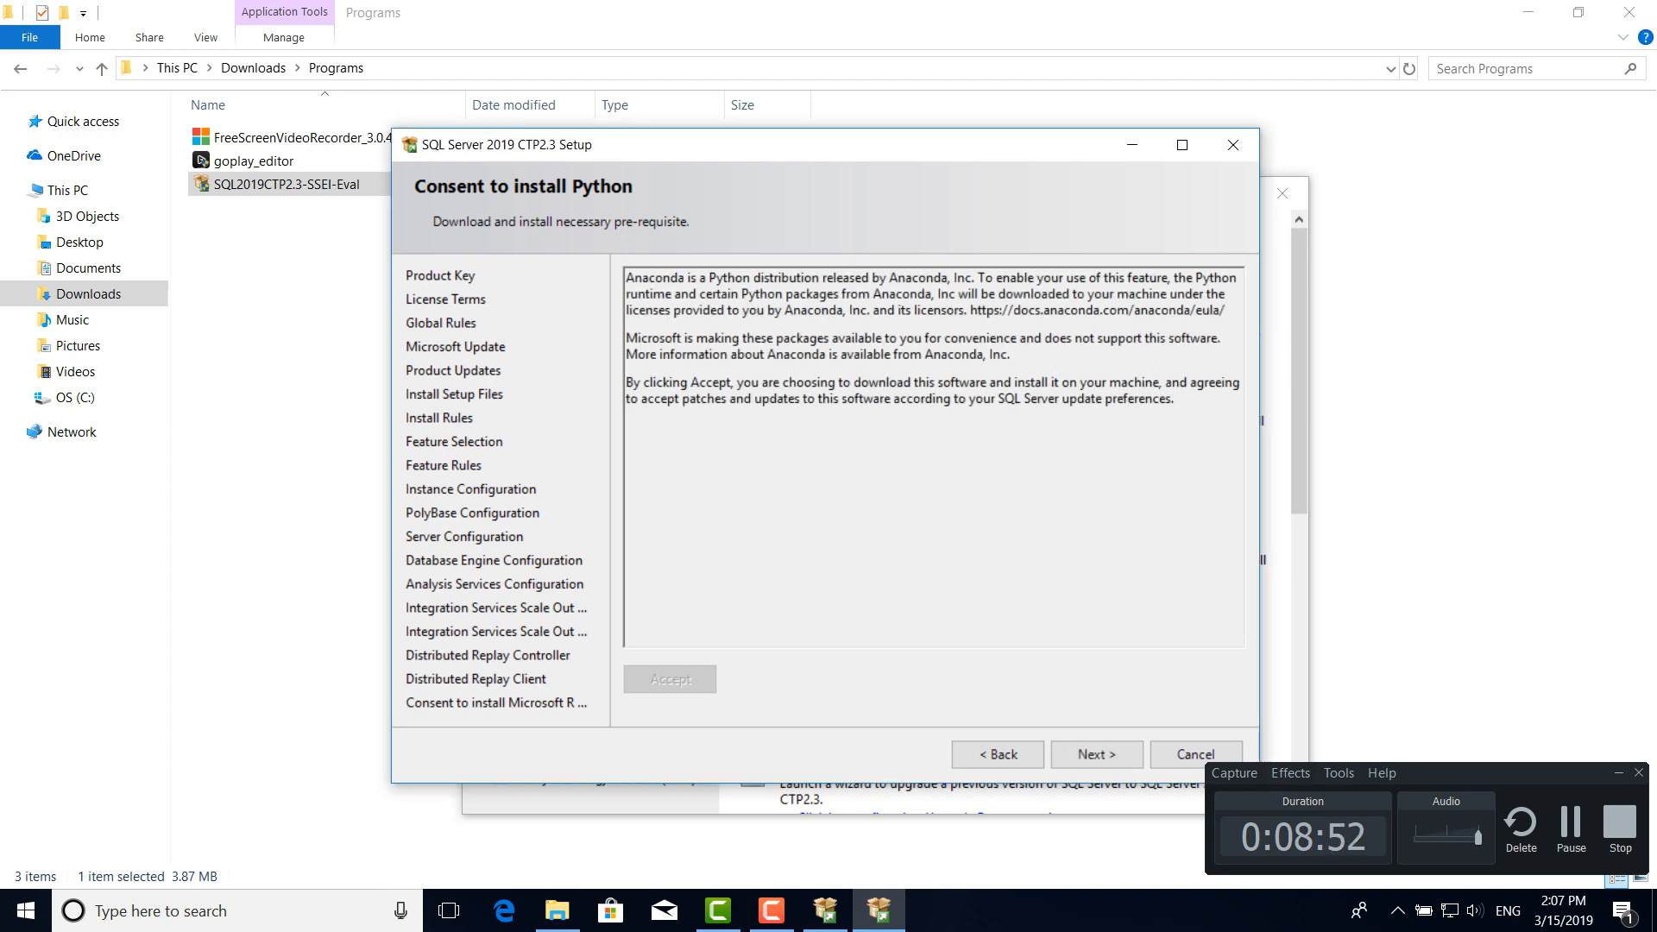
click(1096, 754)
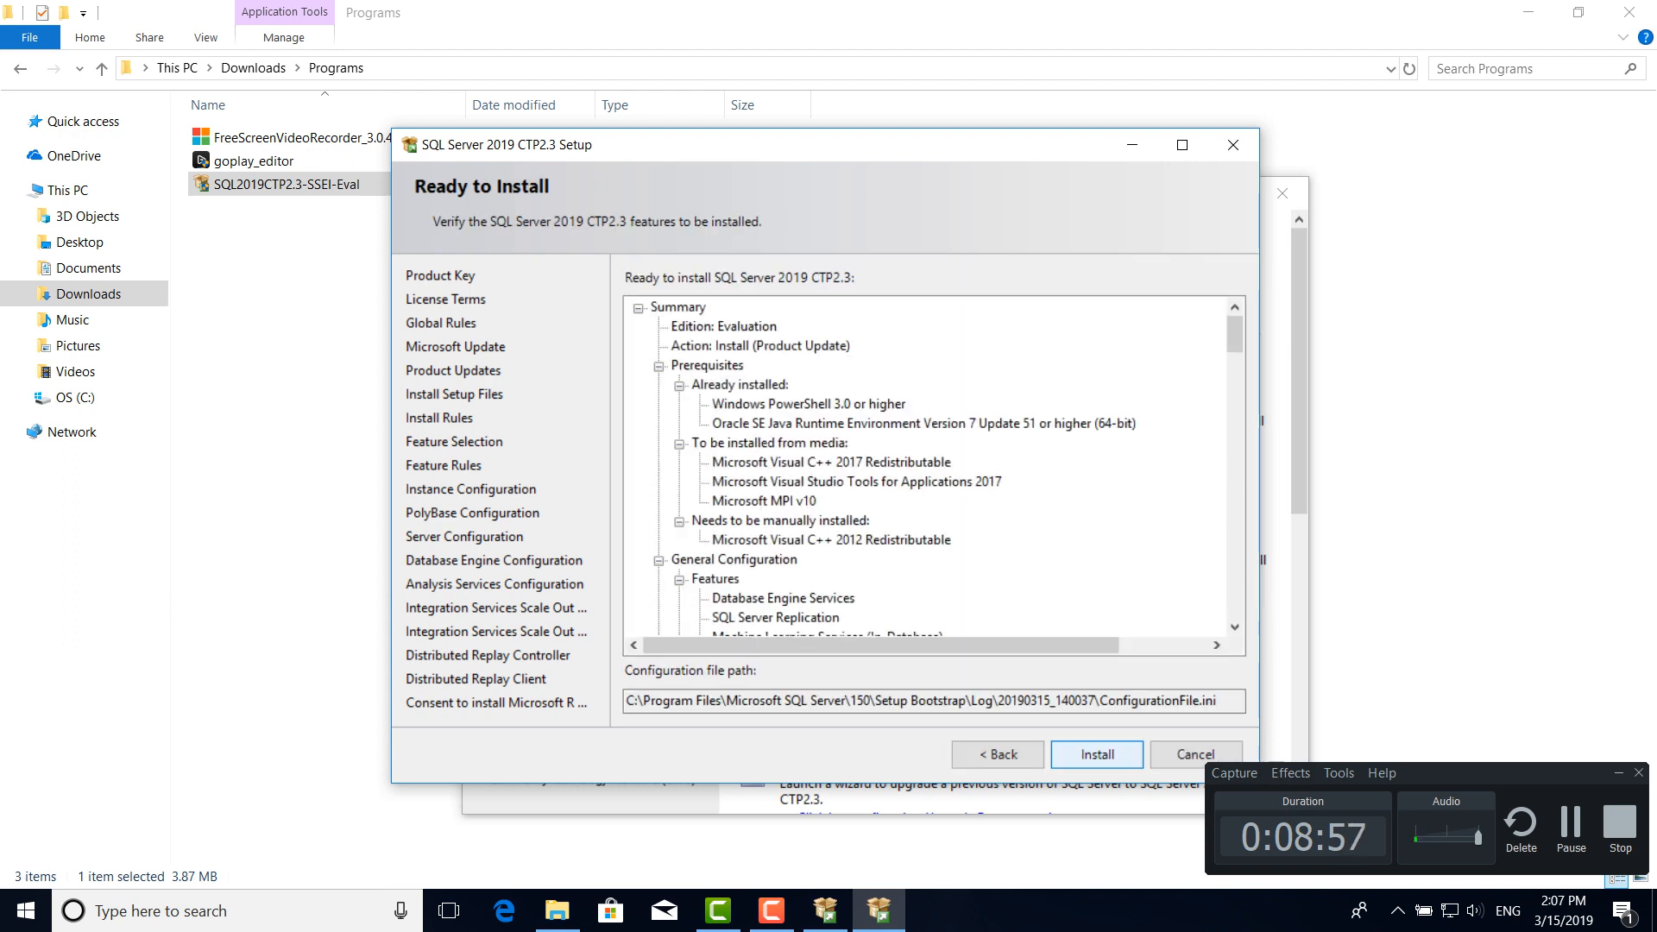
click(1097, 754)
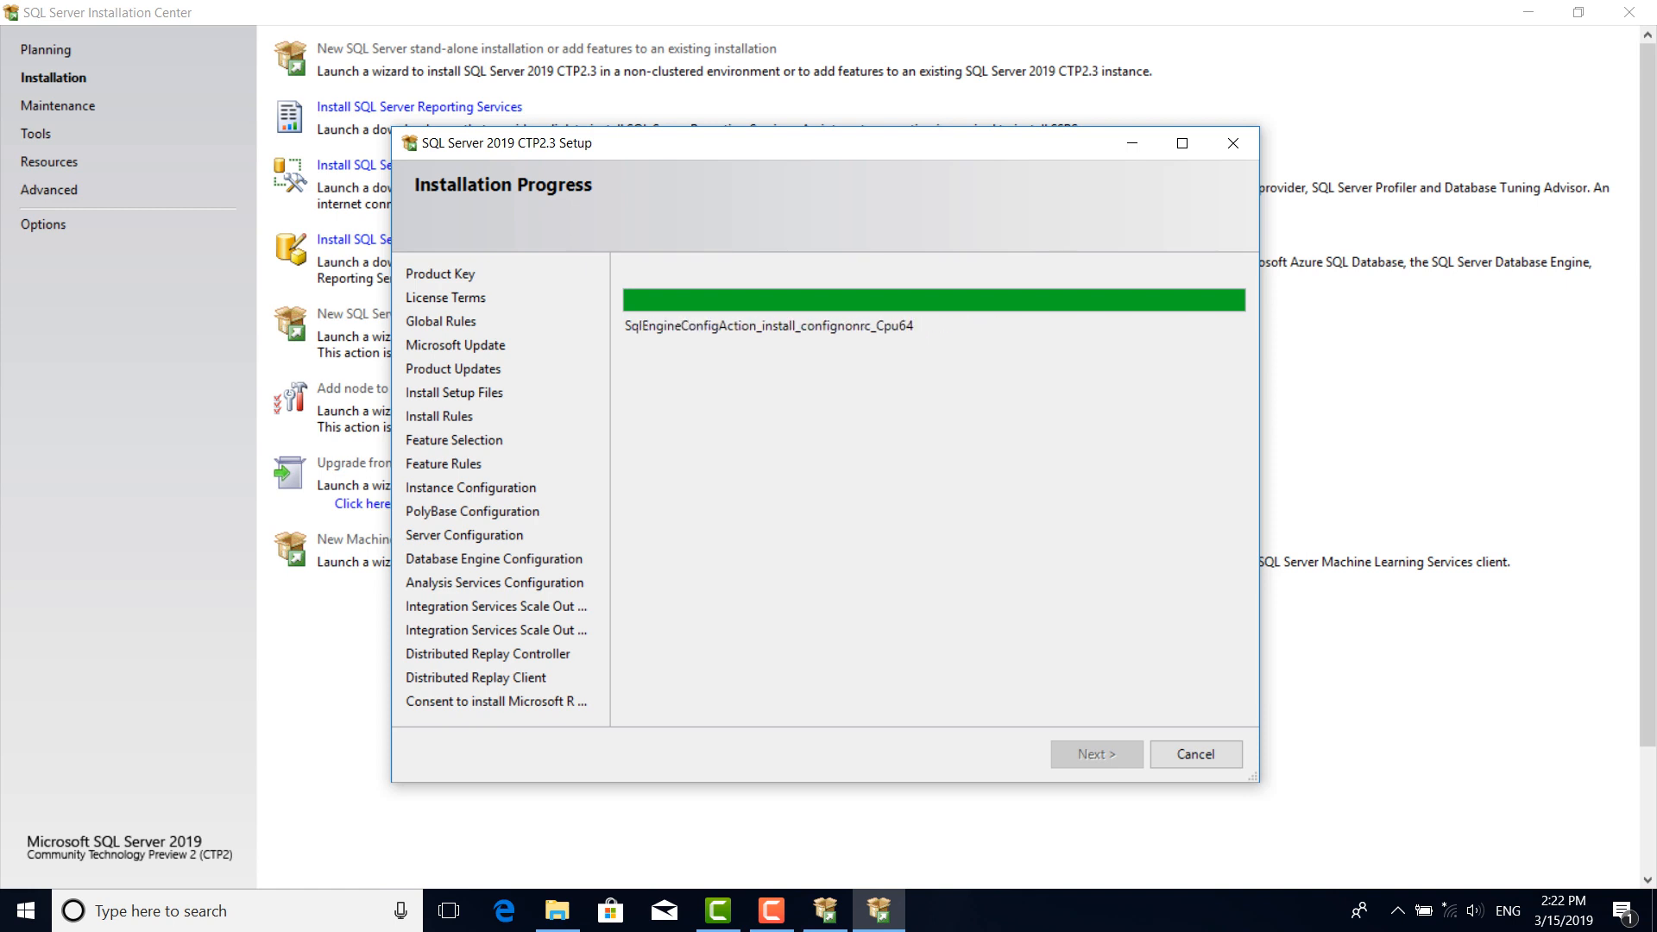
click(878, 910)
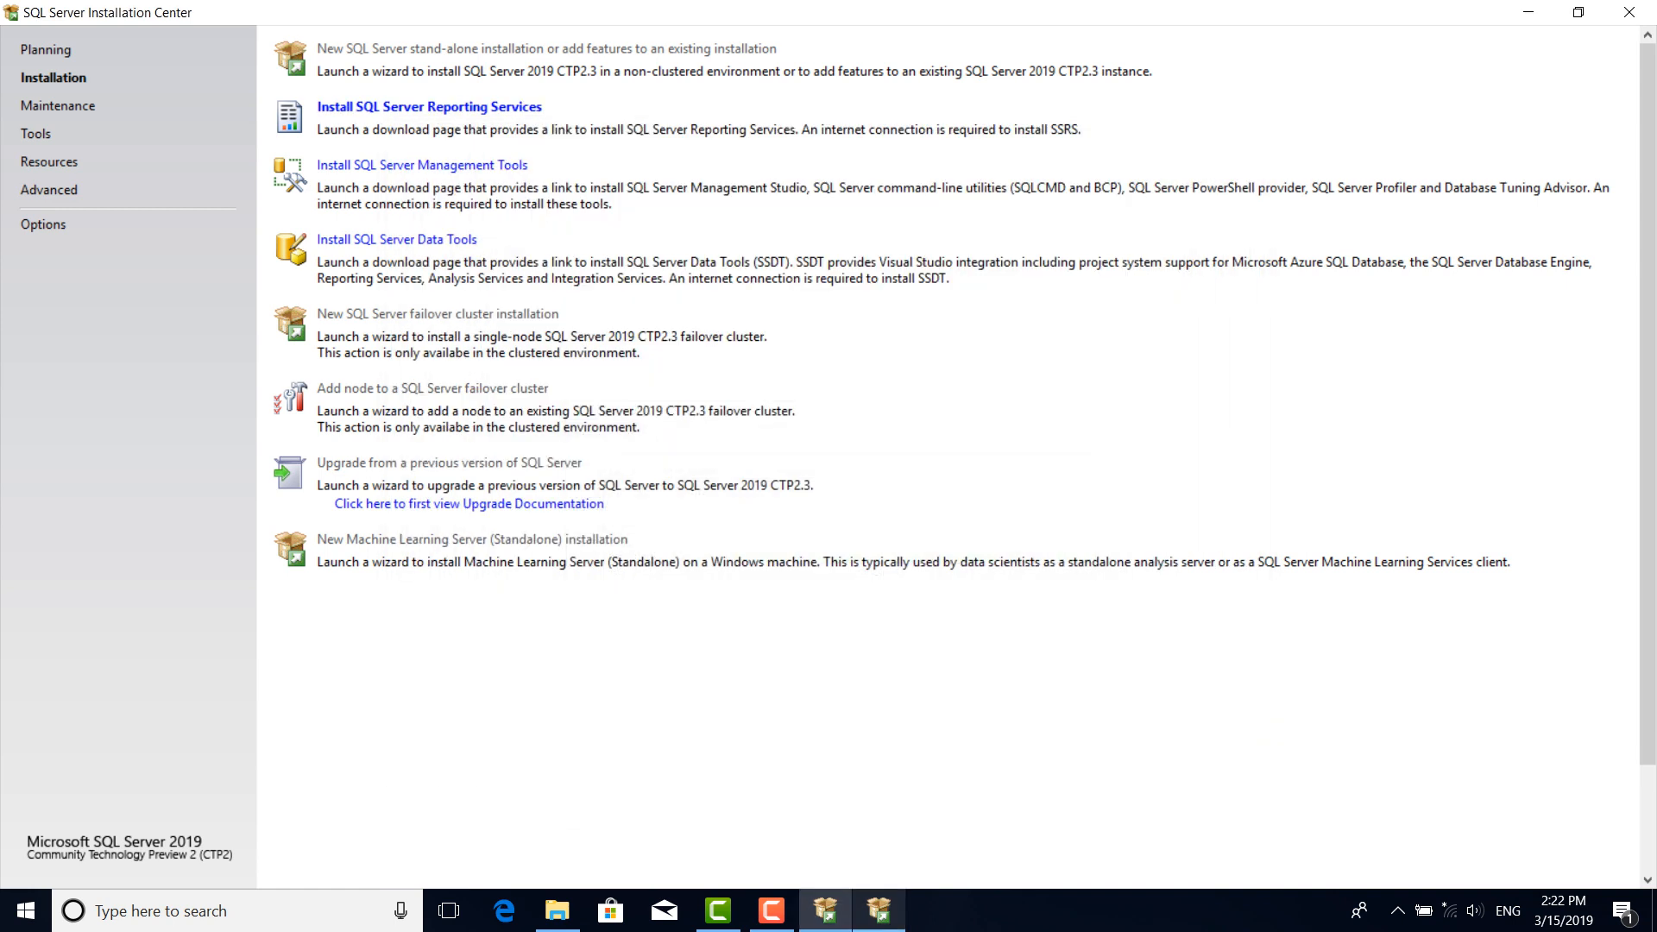
click(772, 910)
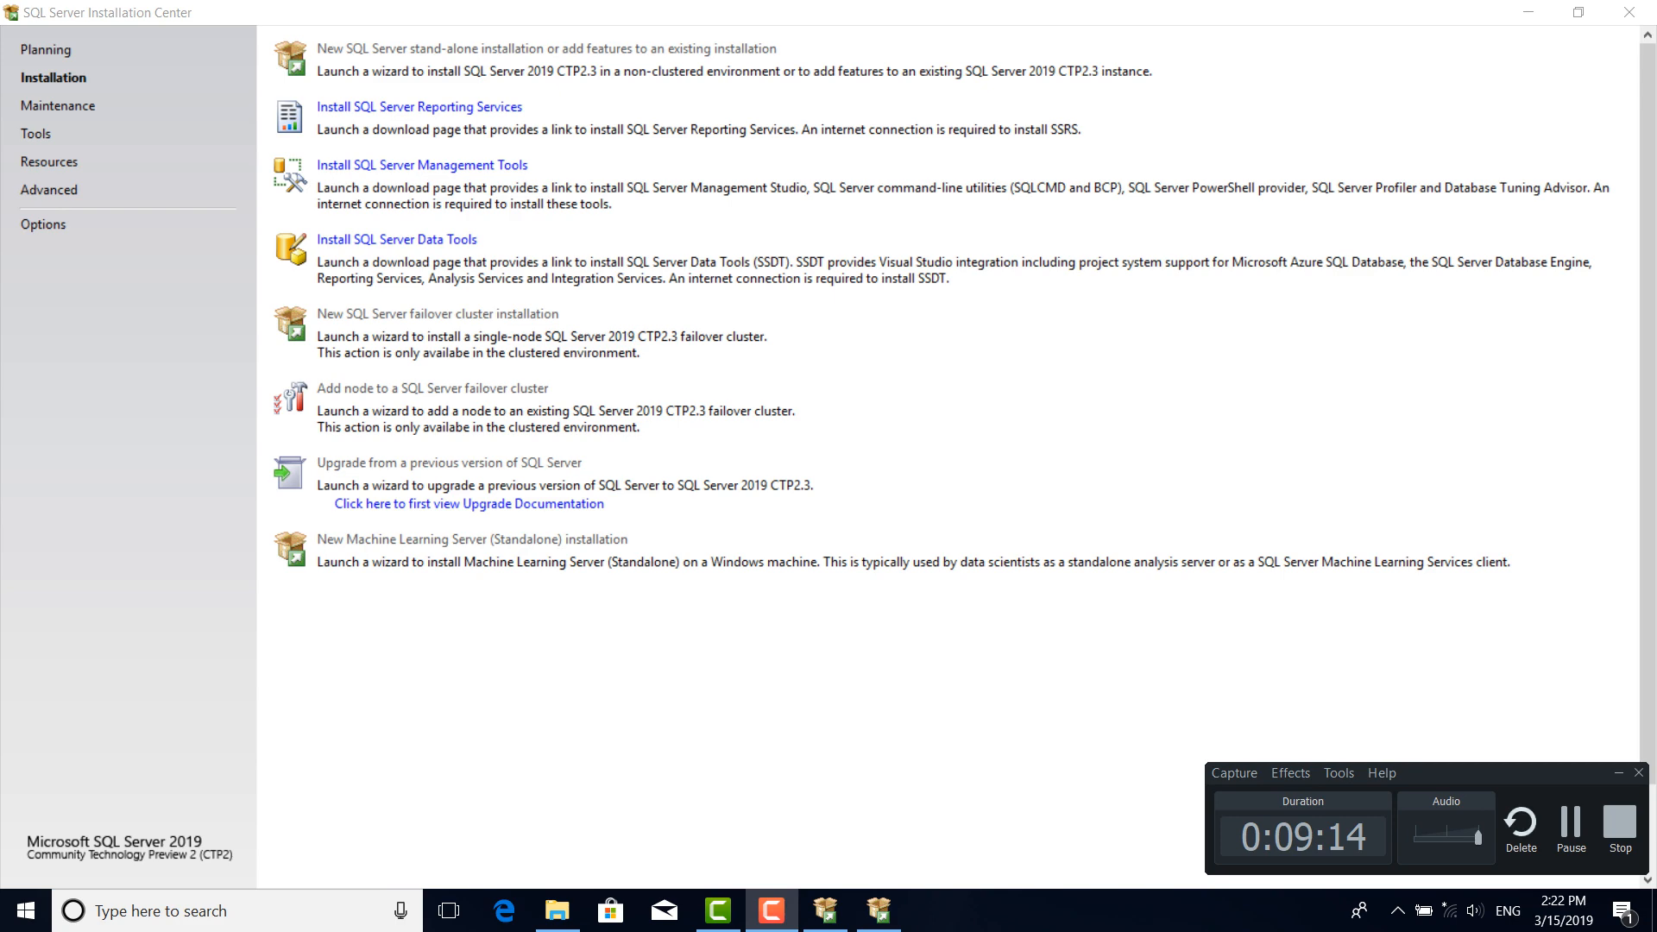
click(878, 911)
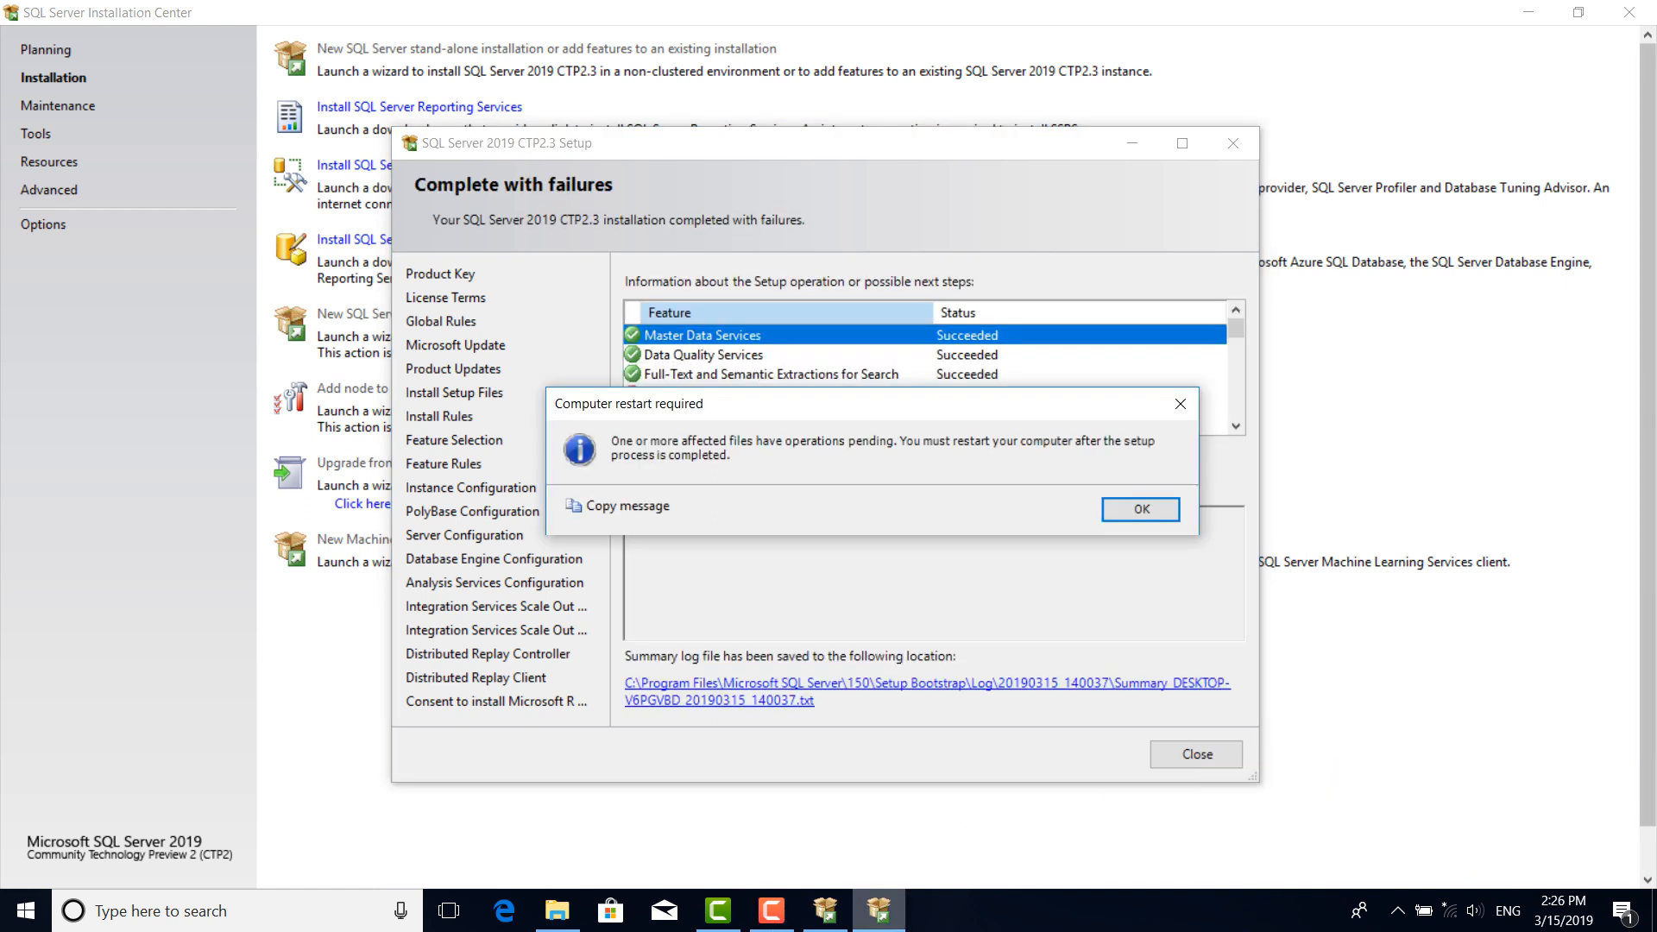
- Acknowledge the computer restart notice to return to the setup results
mouse_move(879, 911)
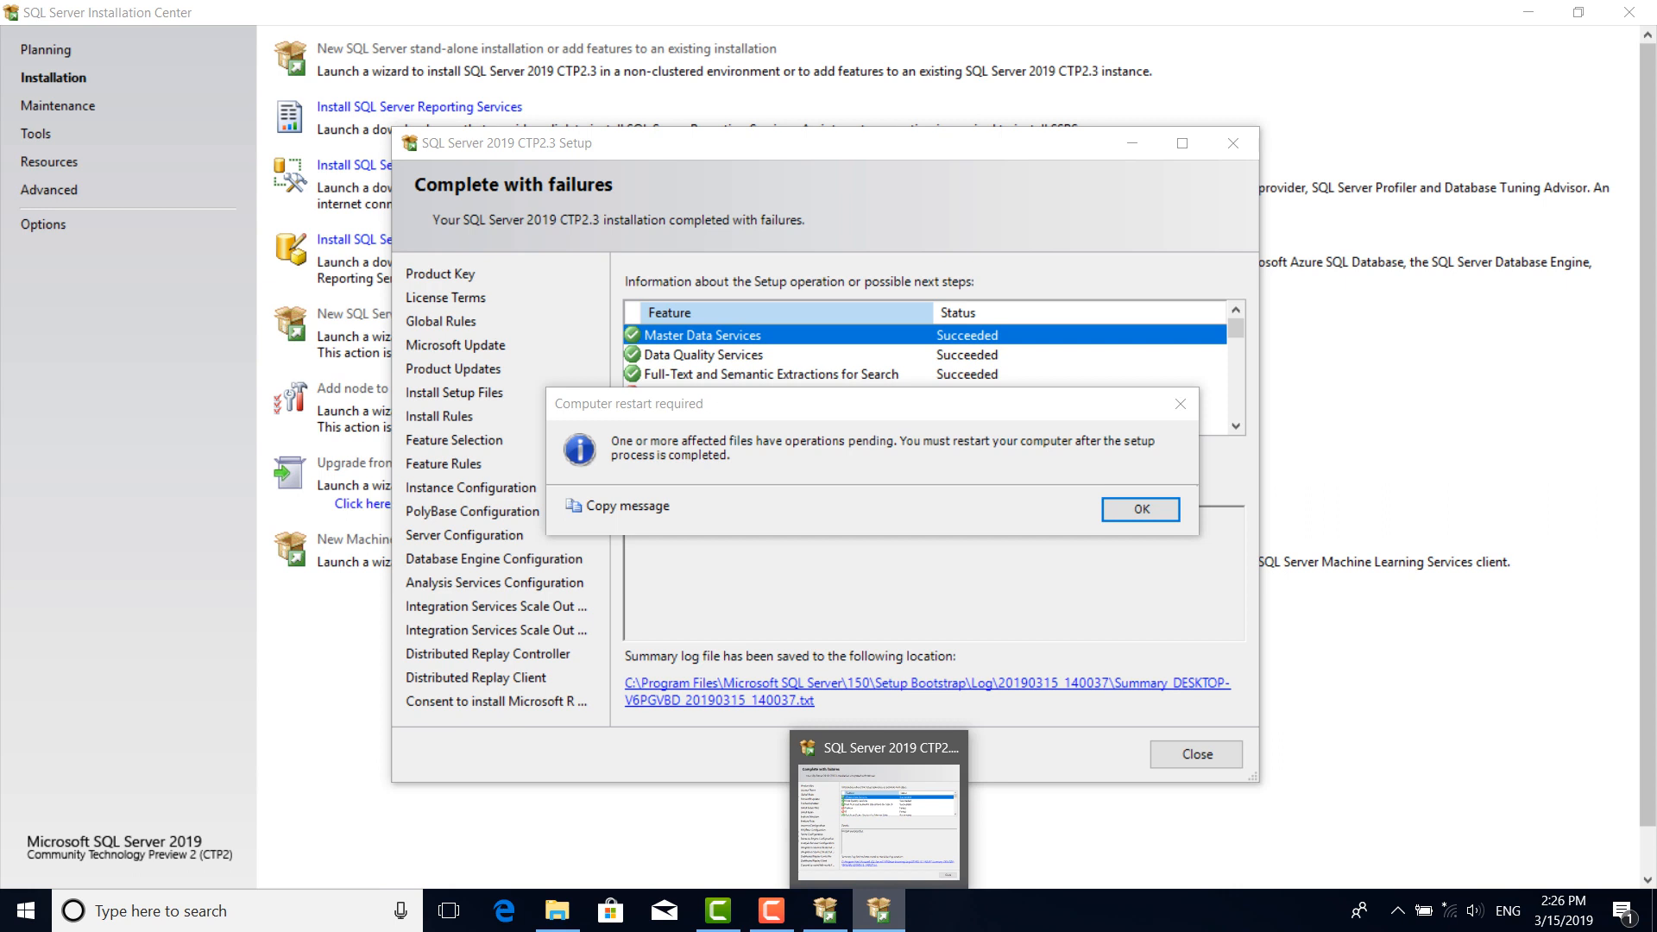
mouse_move(771, 910)
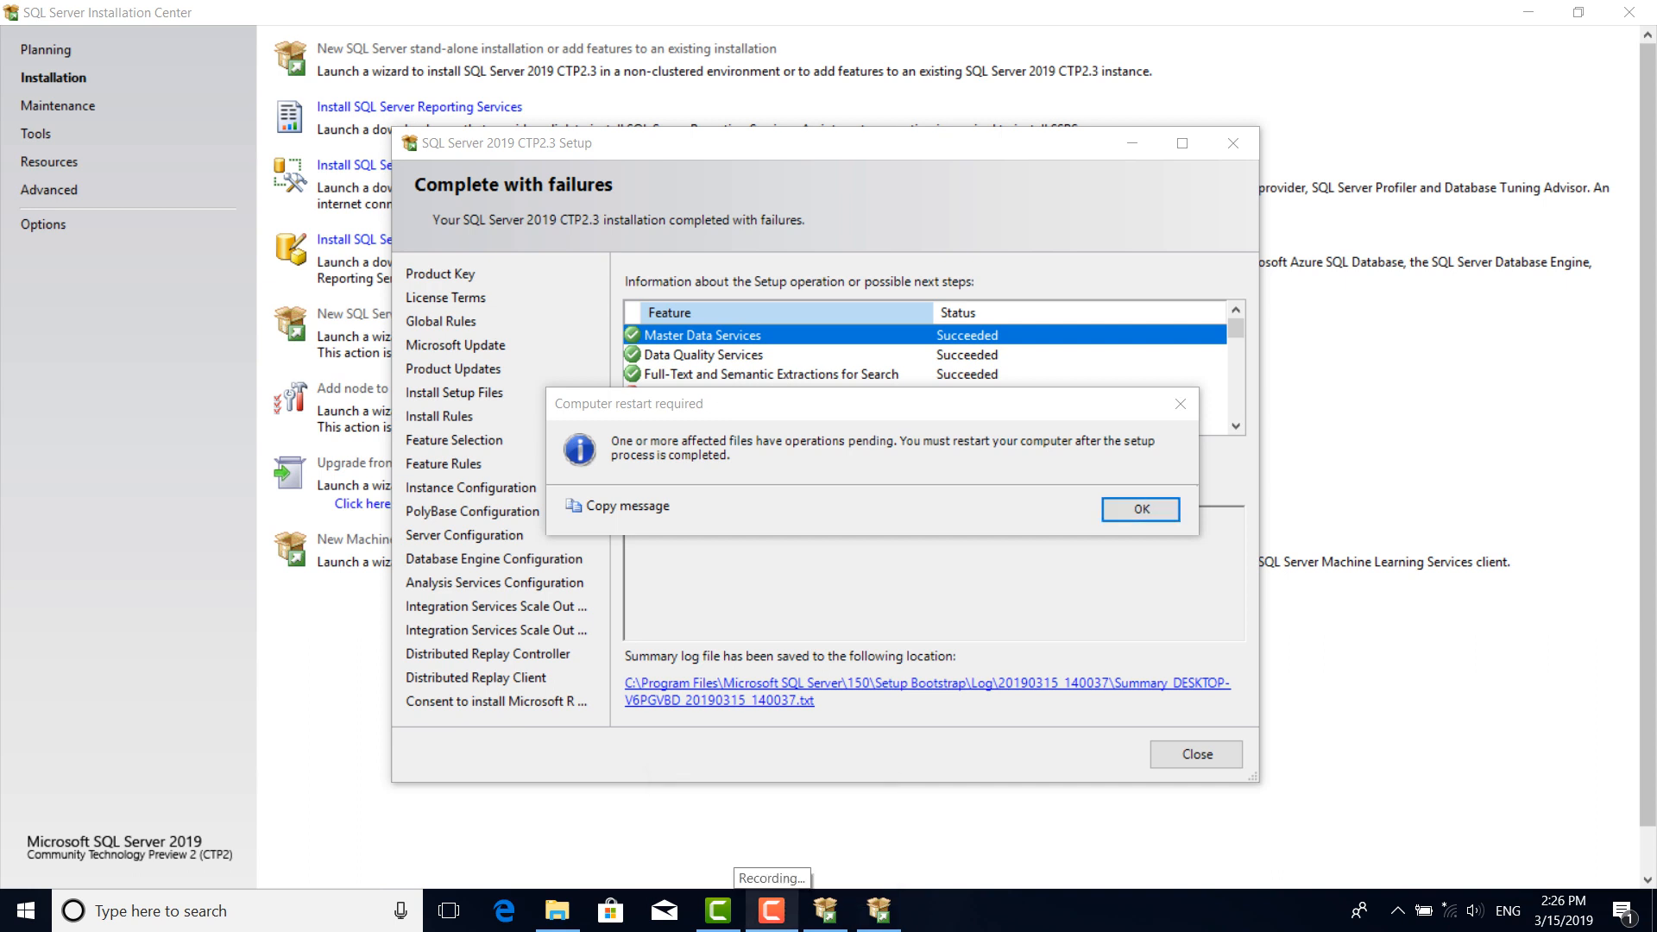
click(771, 910)
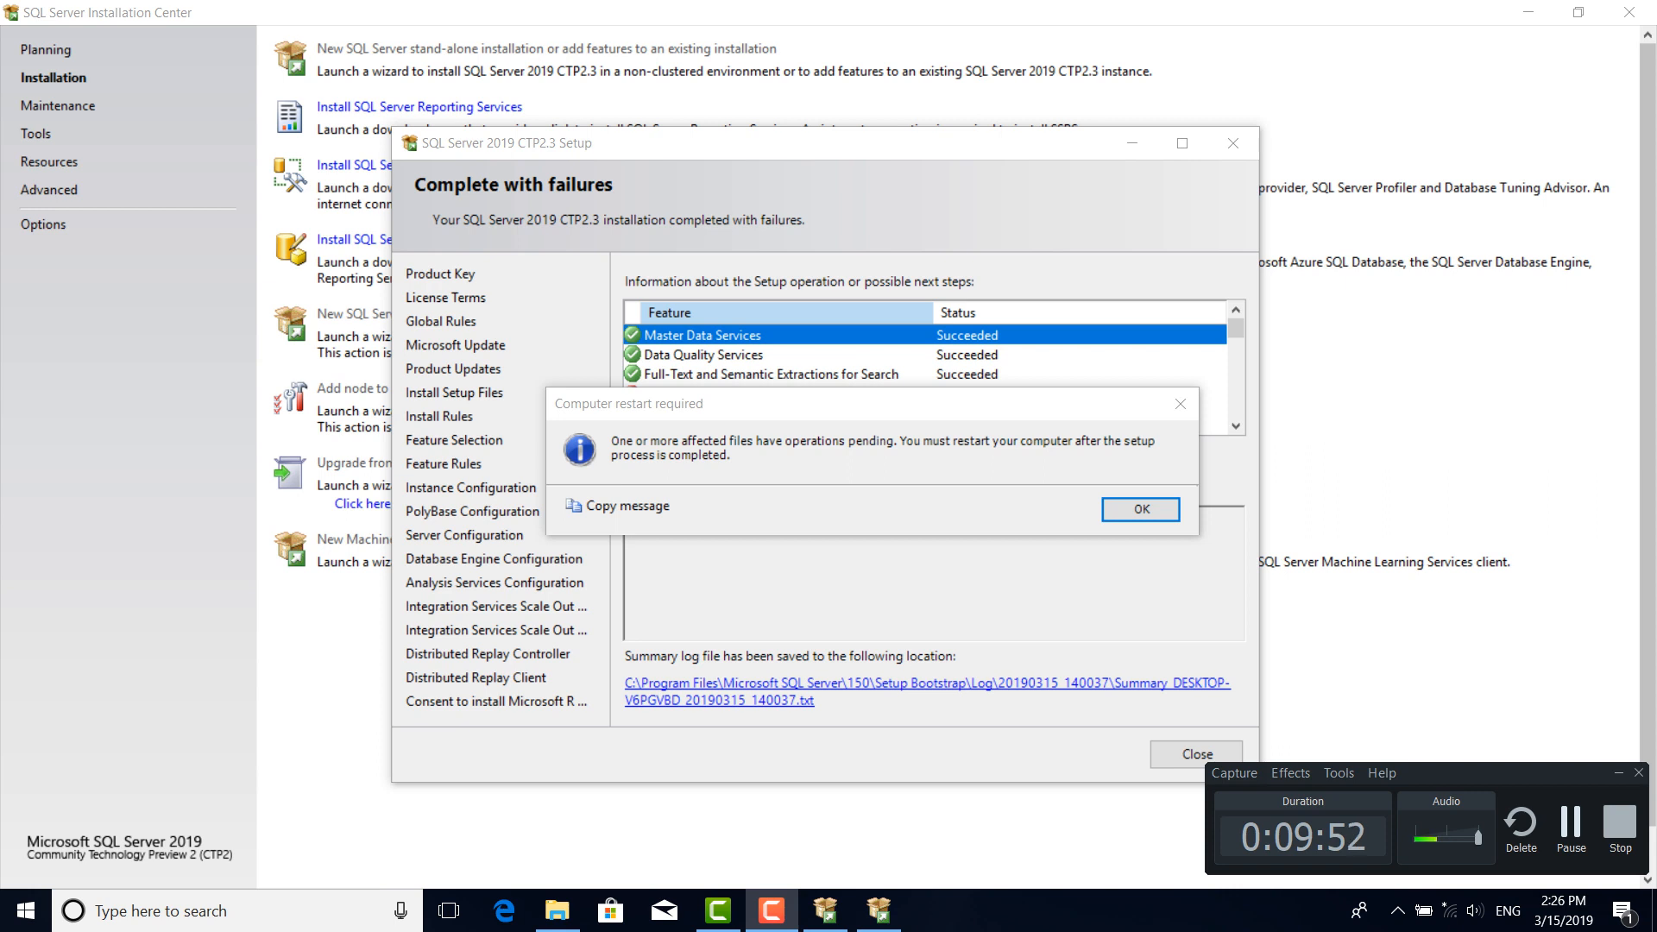
key(Return)
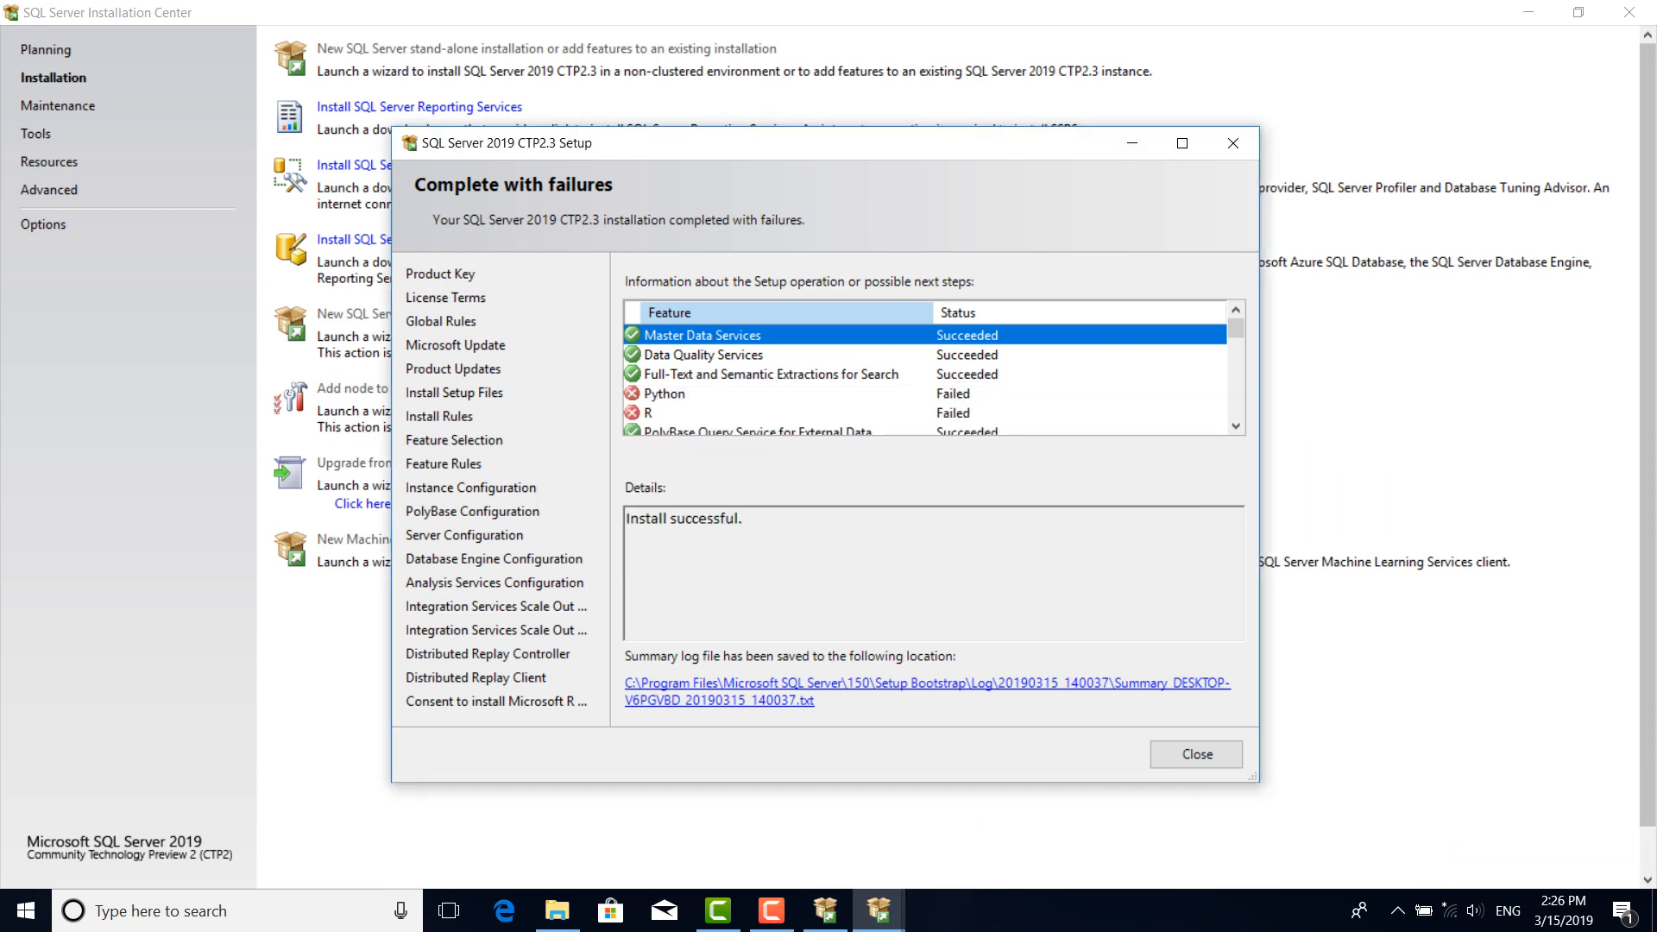
click(772, 910)
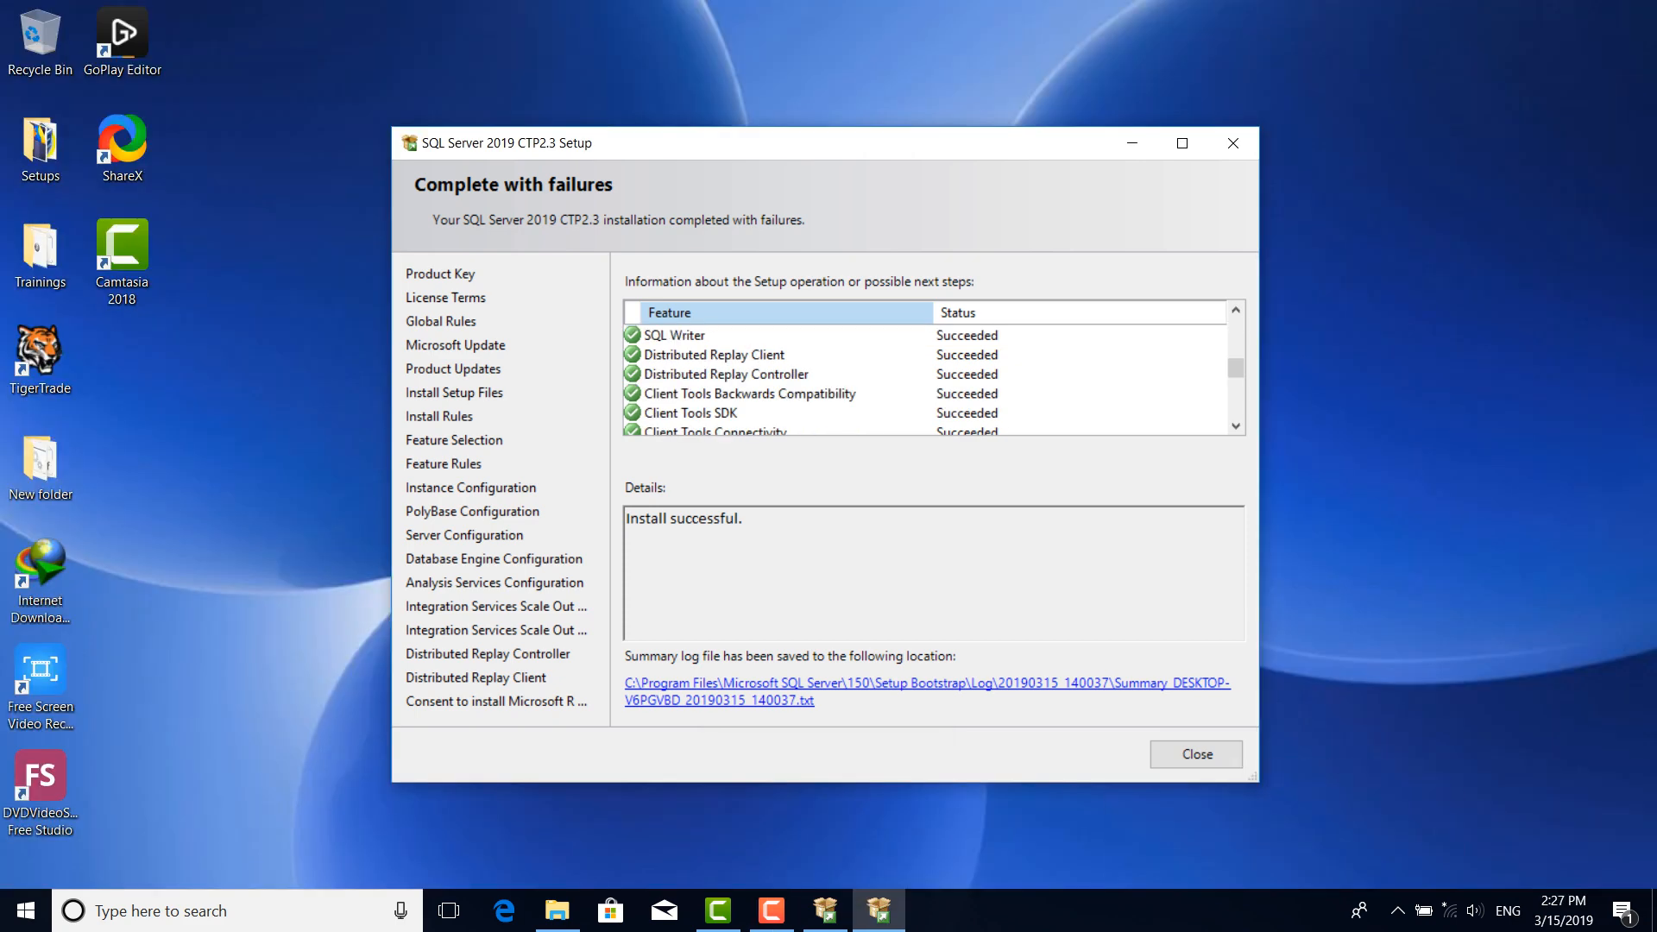
key(ctrl+shift+Left)
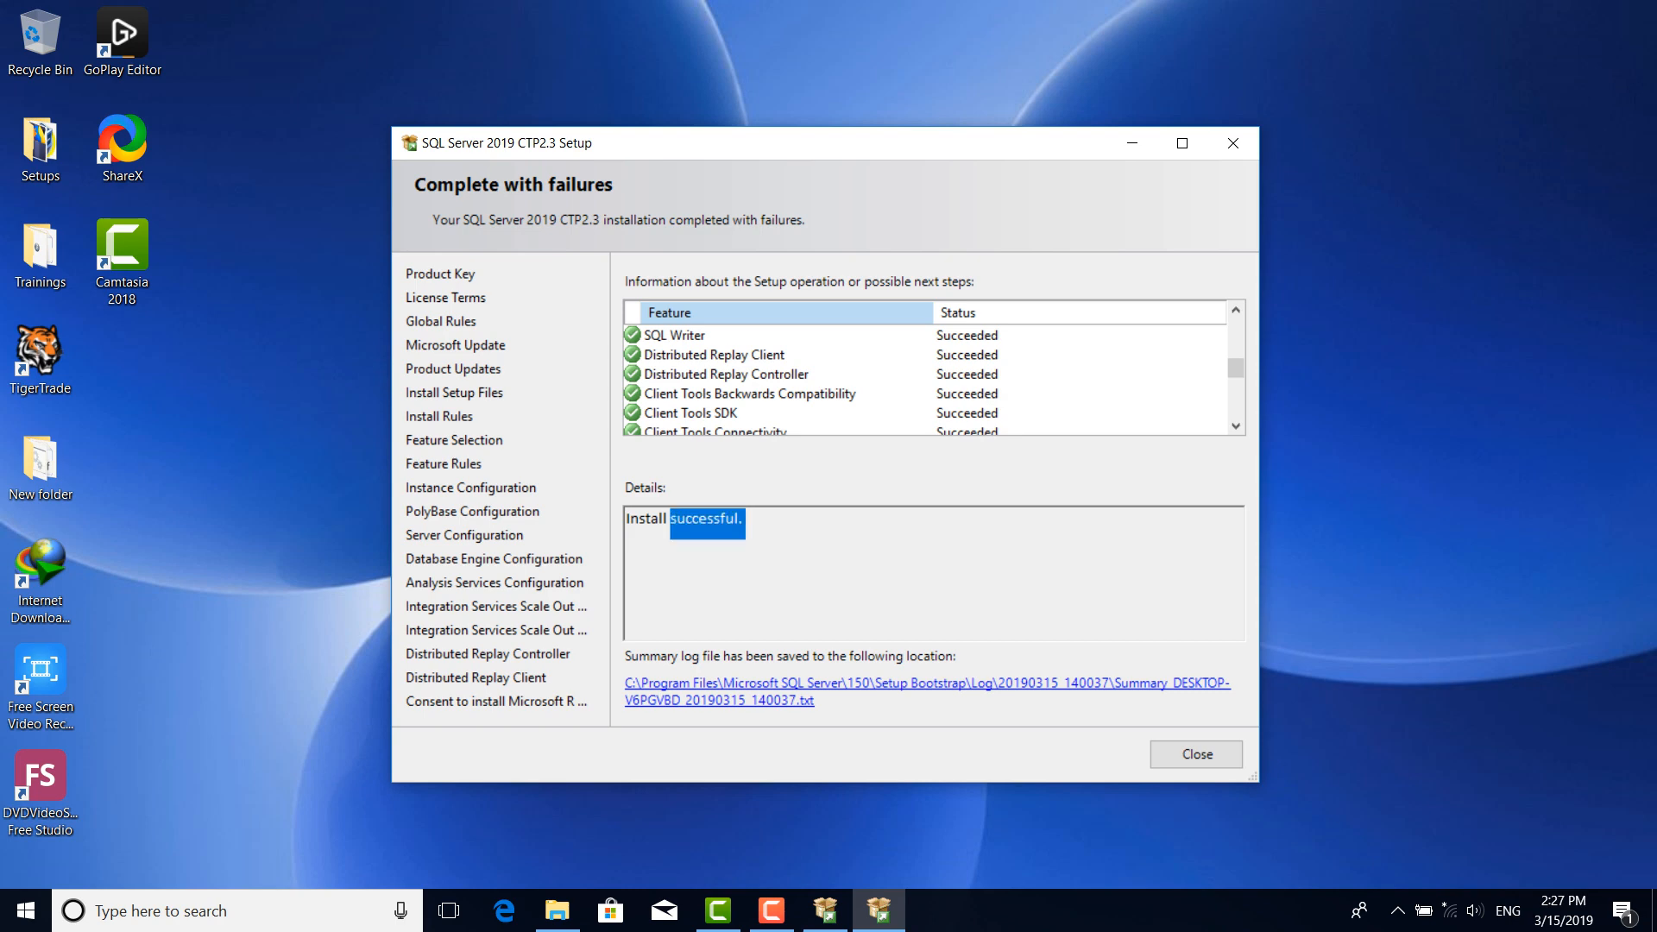
key(ctrl+shift+Left)
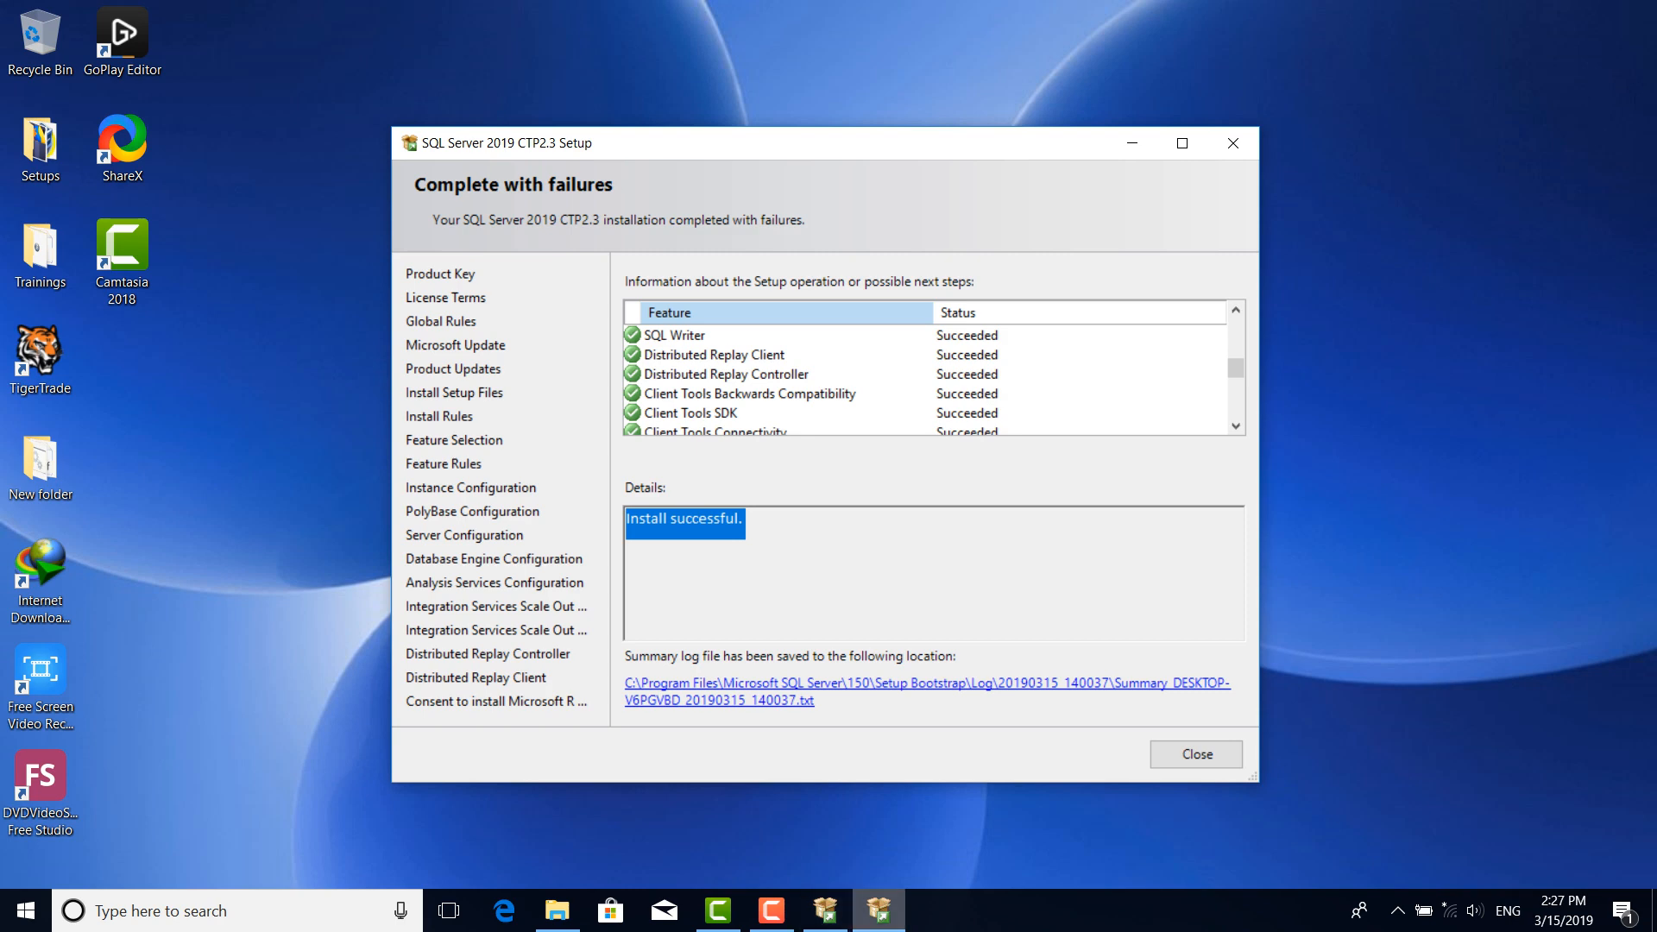
click(879, 910)
click(878, 910)
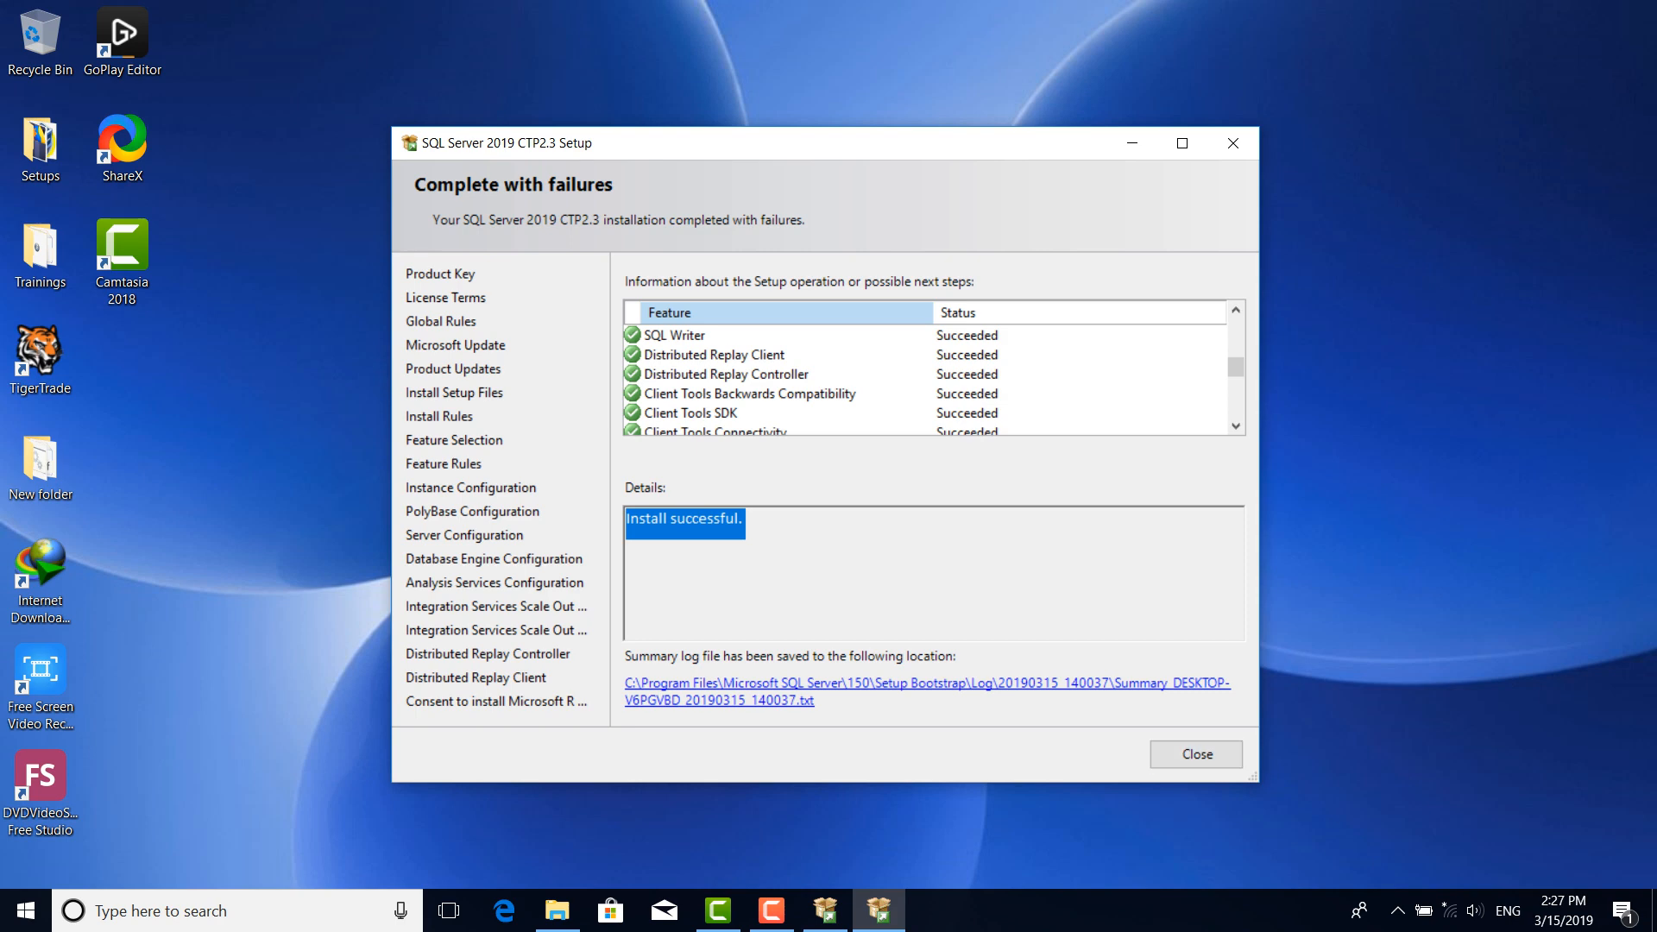
click(772, 911)
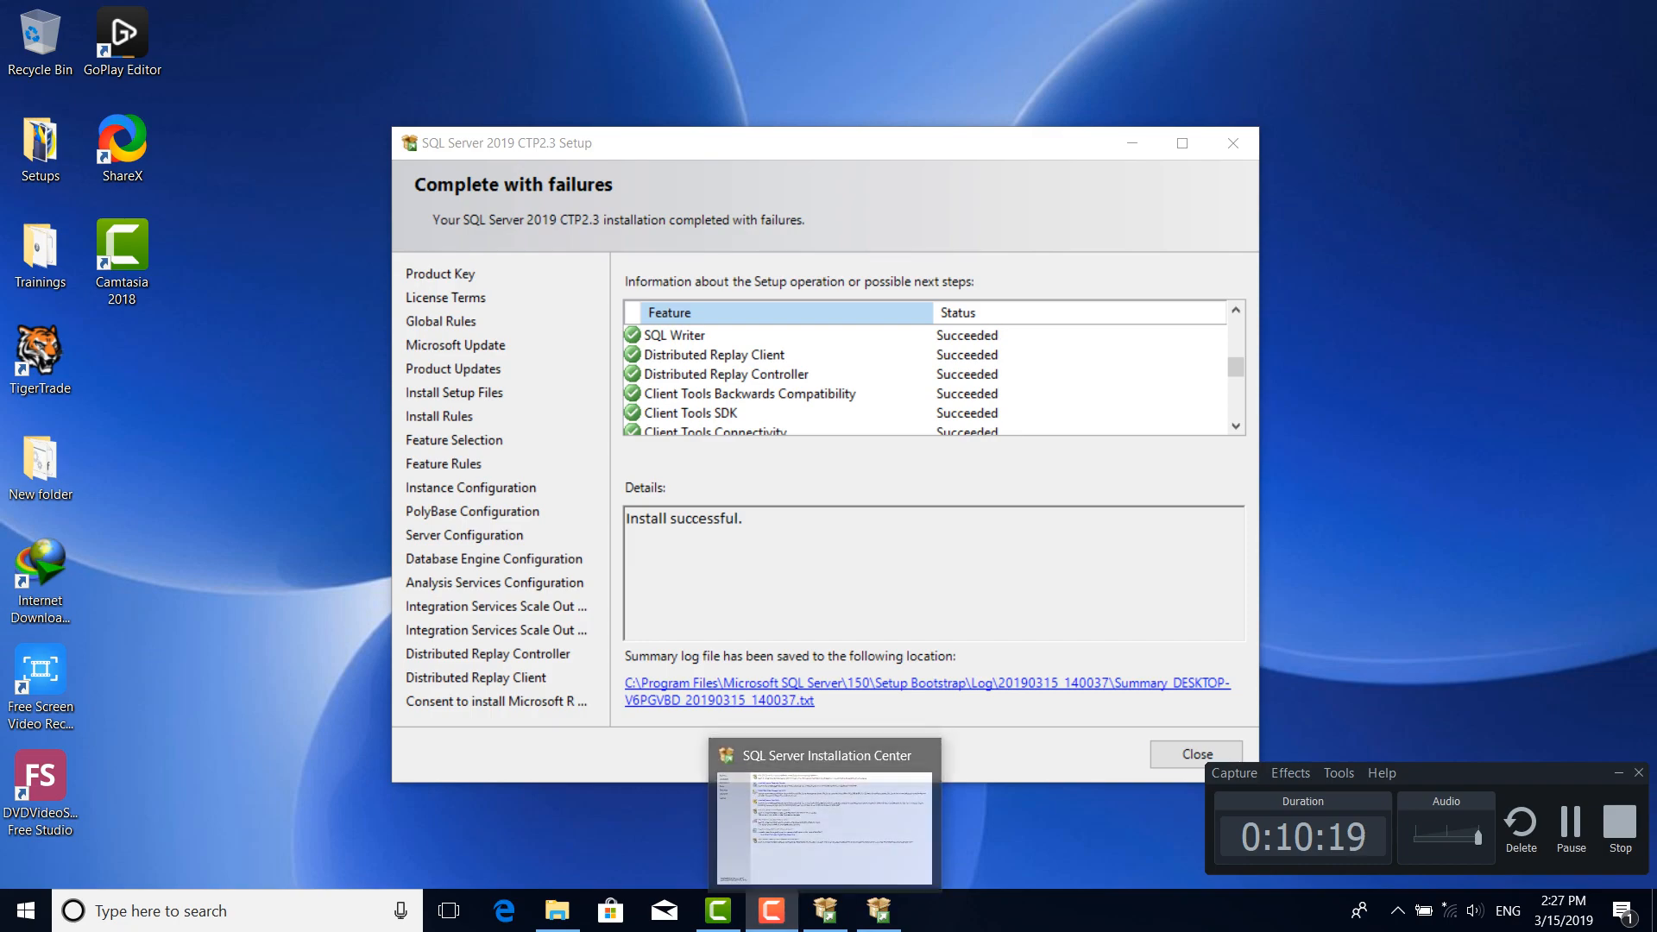